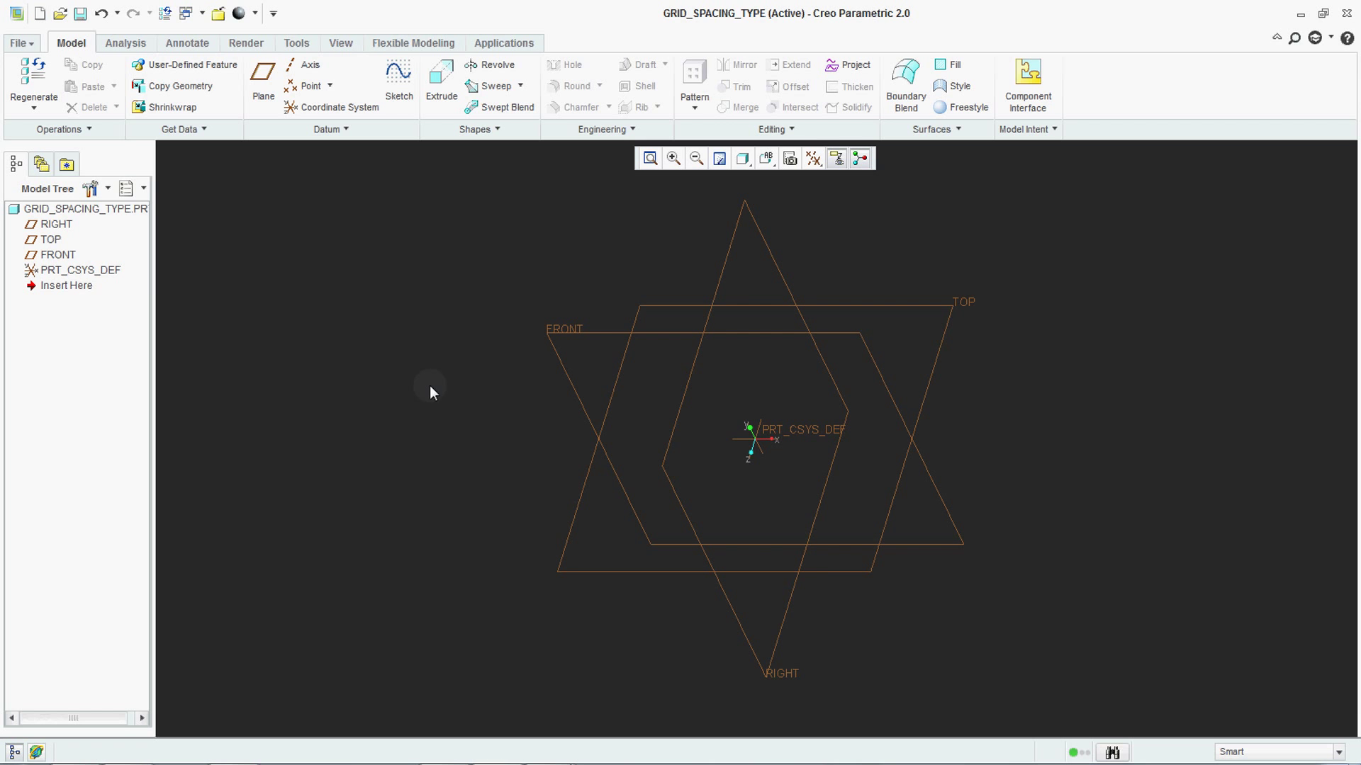
# Step: Start a new sketch on the FRONT plane
pyautogui.click(399, 77)
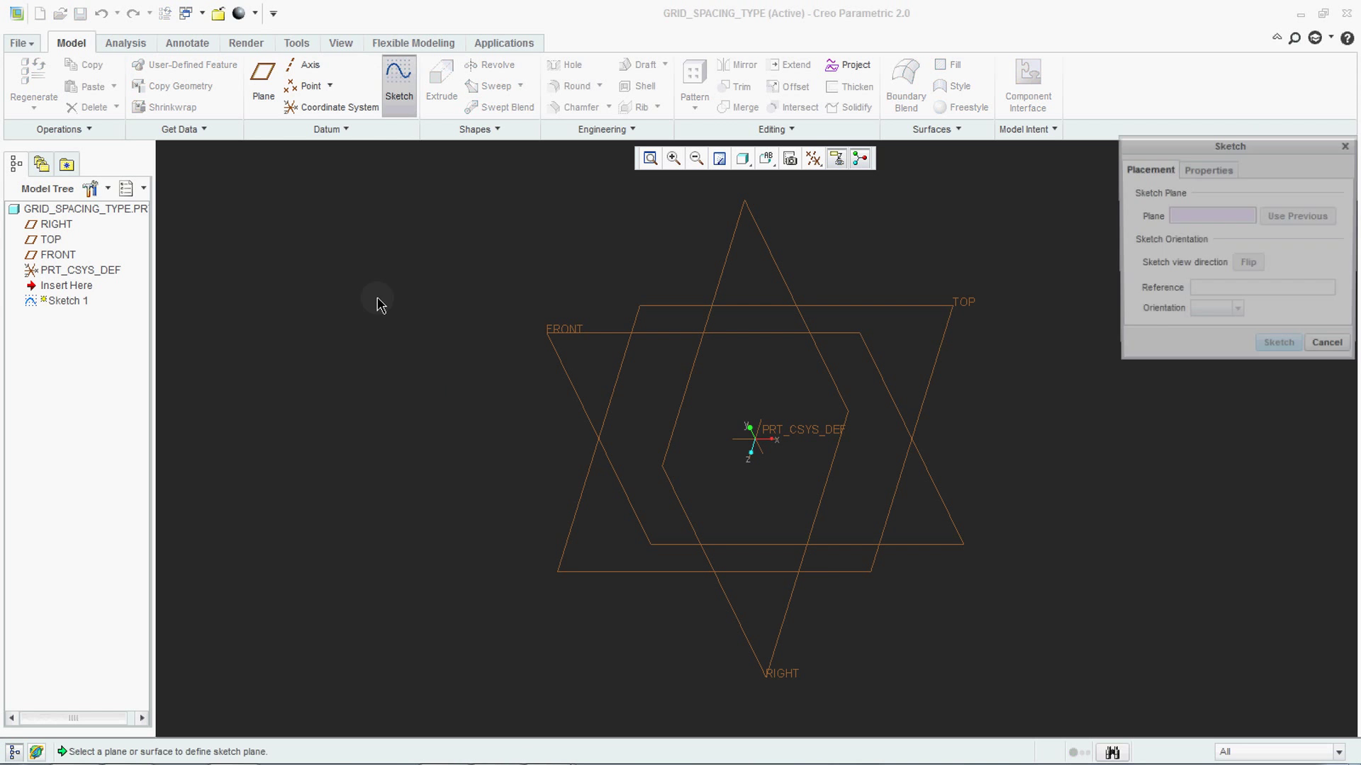
pyautogui.click(581, 351)
pyautogui.click(1297, 349)
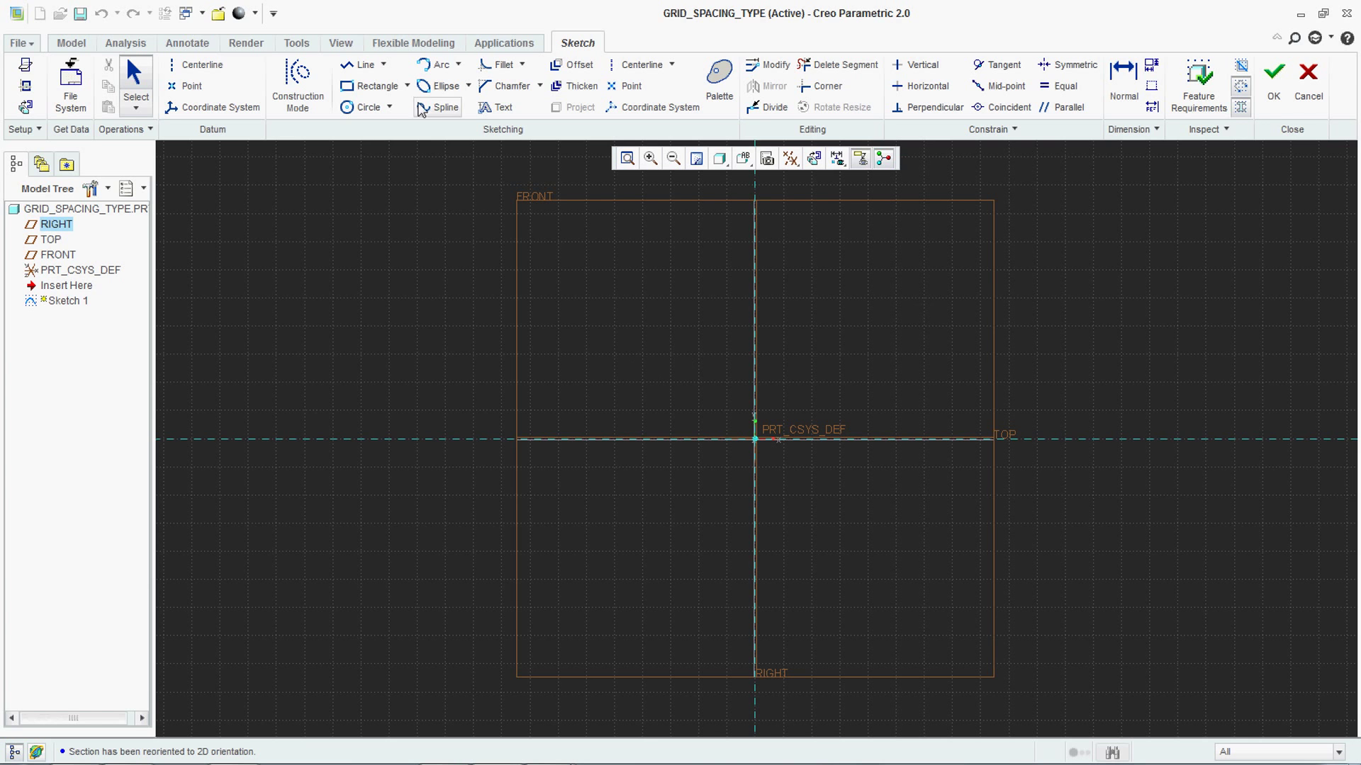
# Step: Try the Line tool, zoom in and out to watch the grid, then cancel the sketch
pyautogui.click(362, 65)
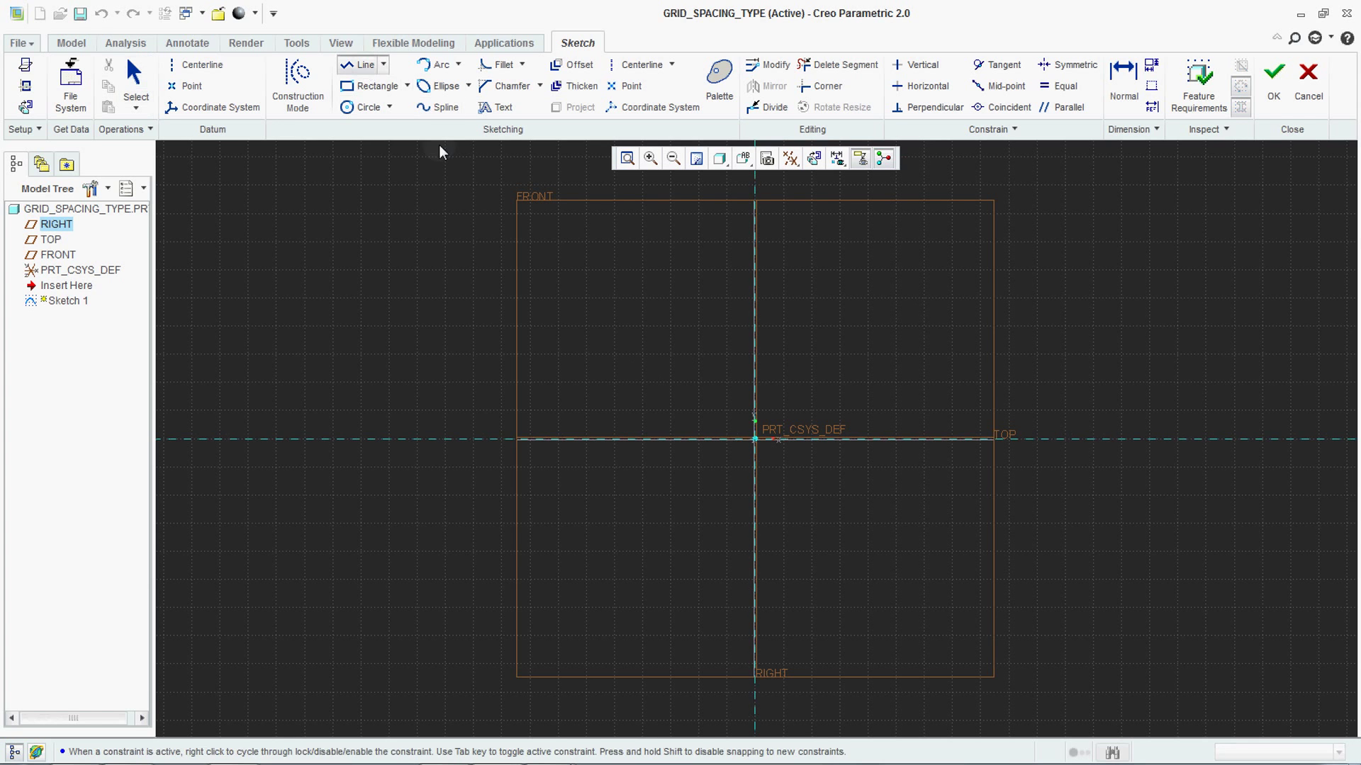
pyautogui.middleClick(832, 374)
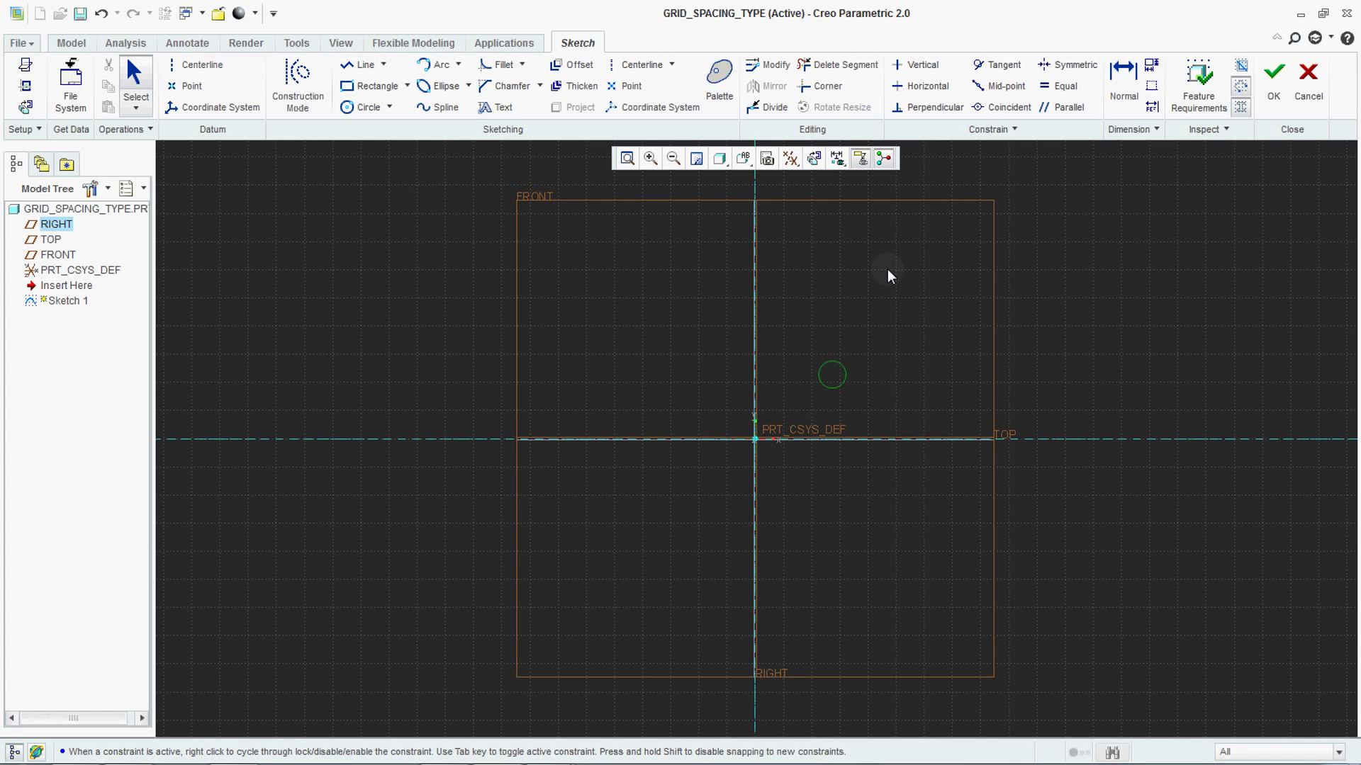
pyautogui.scroll(-1, 483, 457)
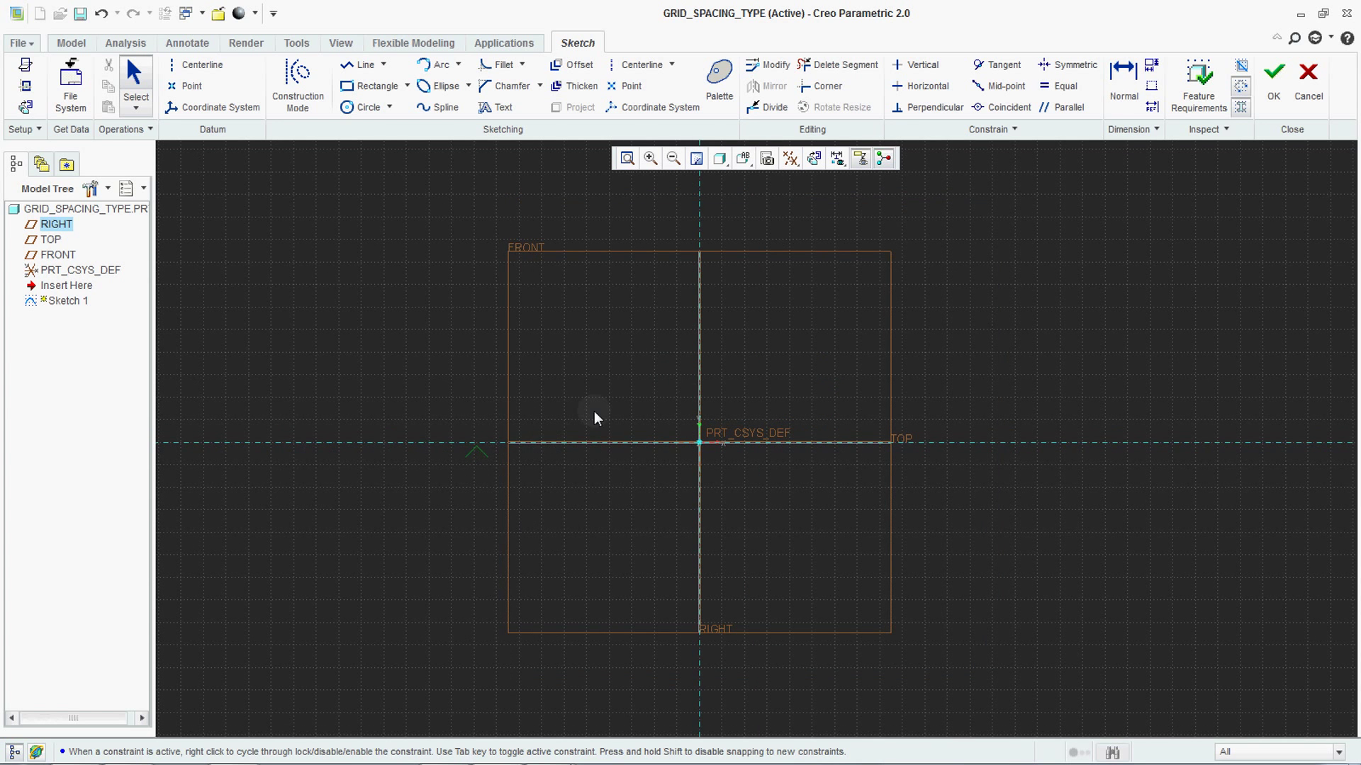
pyautogui.scroll(1, 623, 398)
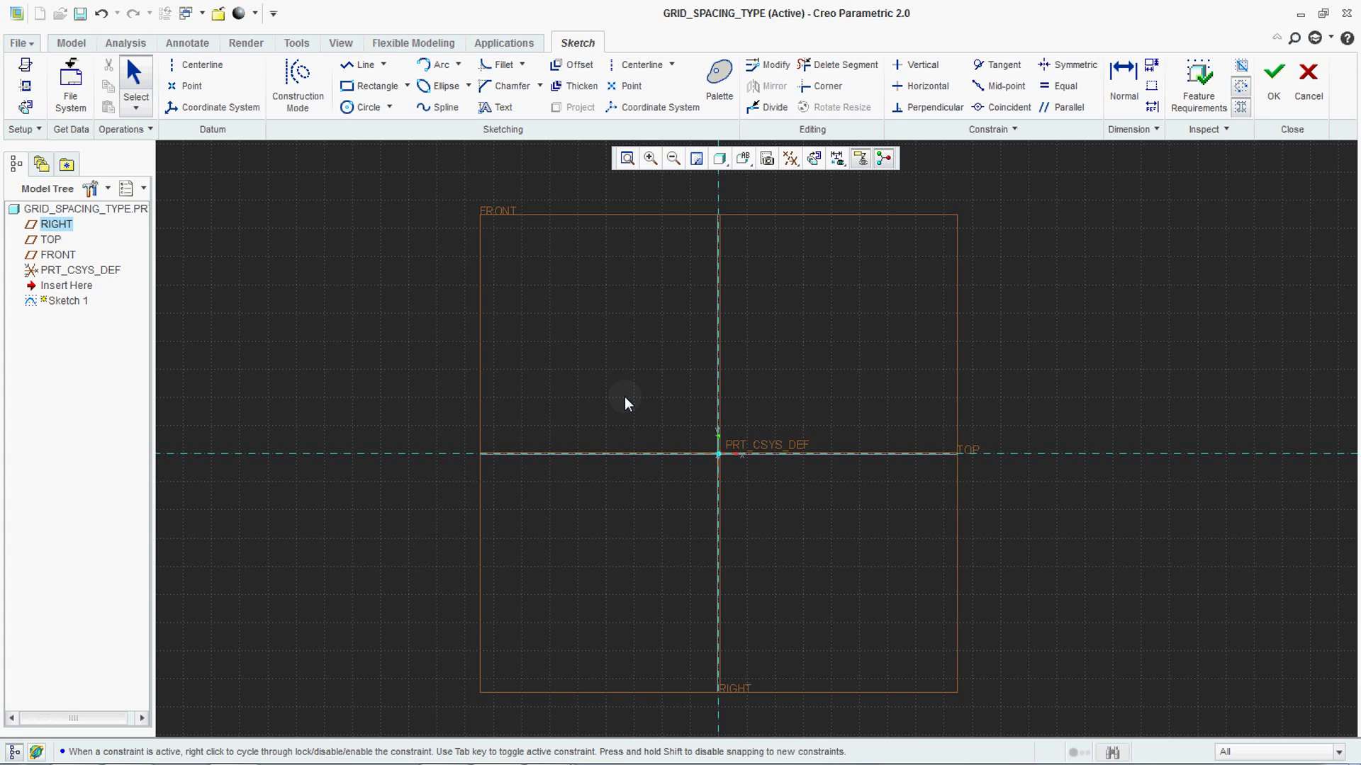
pyautogui.scroll(1, 840, 417)
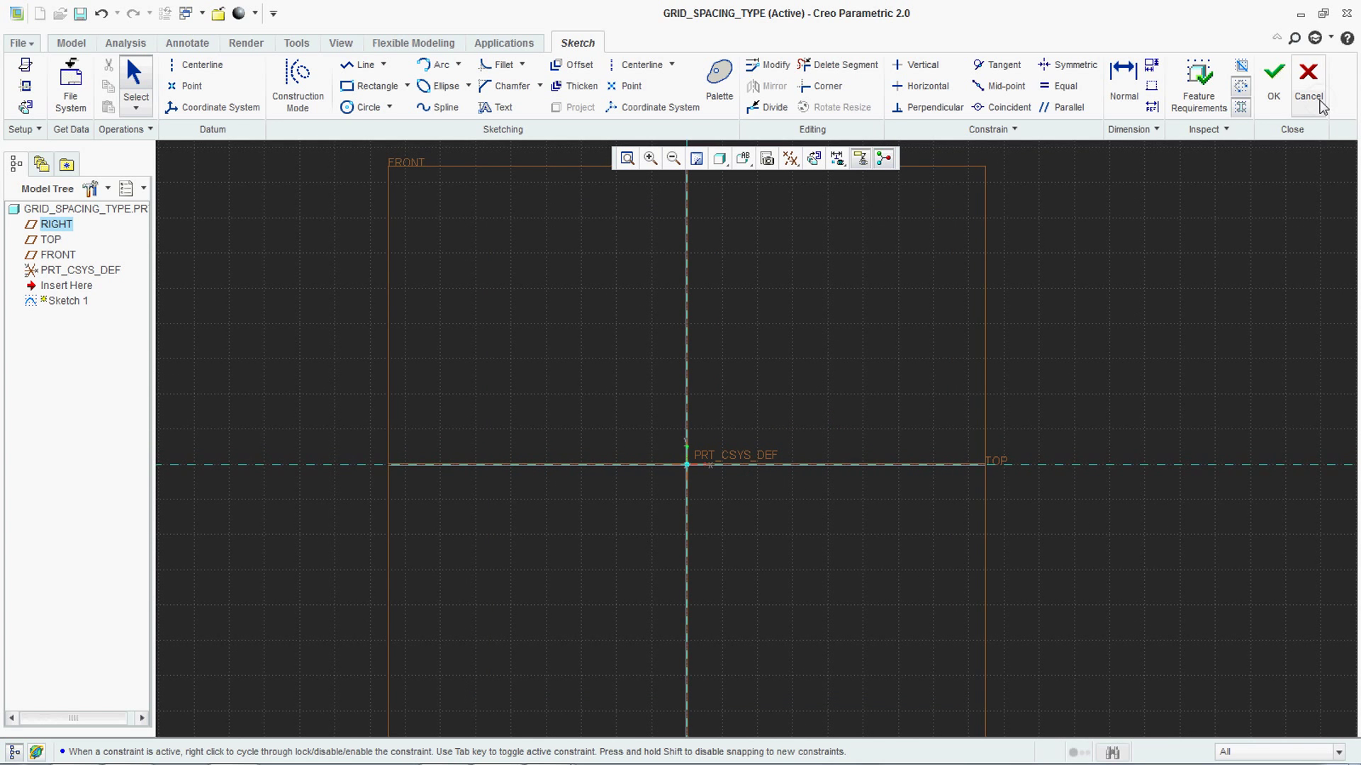
pyautogui.click(1309, 78)
# Step: Confirm discarding the sketch, then set Sketcher grid spacing type to Dynamic and apply the options
pyautogui.click(631, 409)
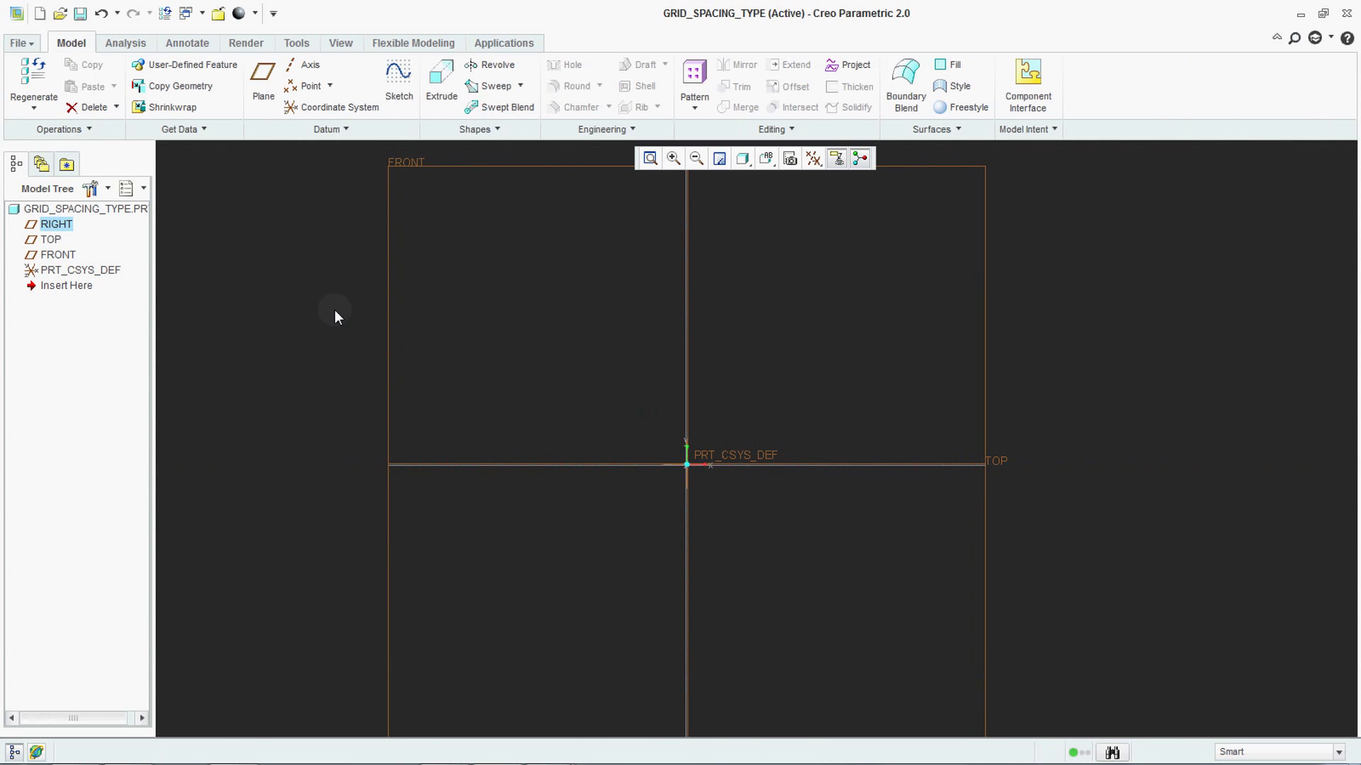
pyautogui.click(20, 43)
pyautogui.click(52, 424)
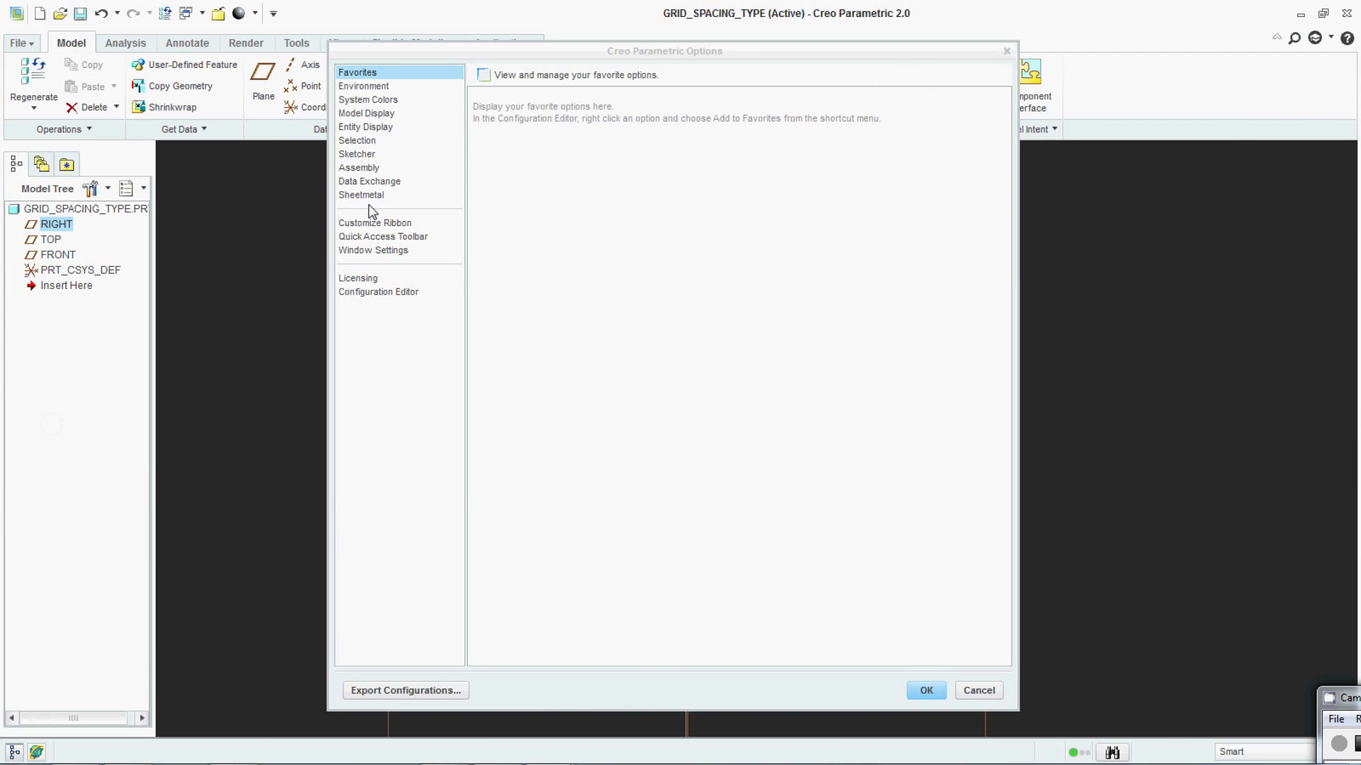
pyautogui.click(362, 154)
pyautogui.scroll(-3, 641, 496)
pyautogui.scroll(-1, 638, 489)
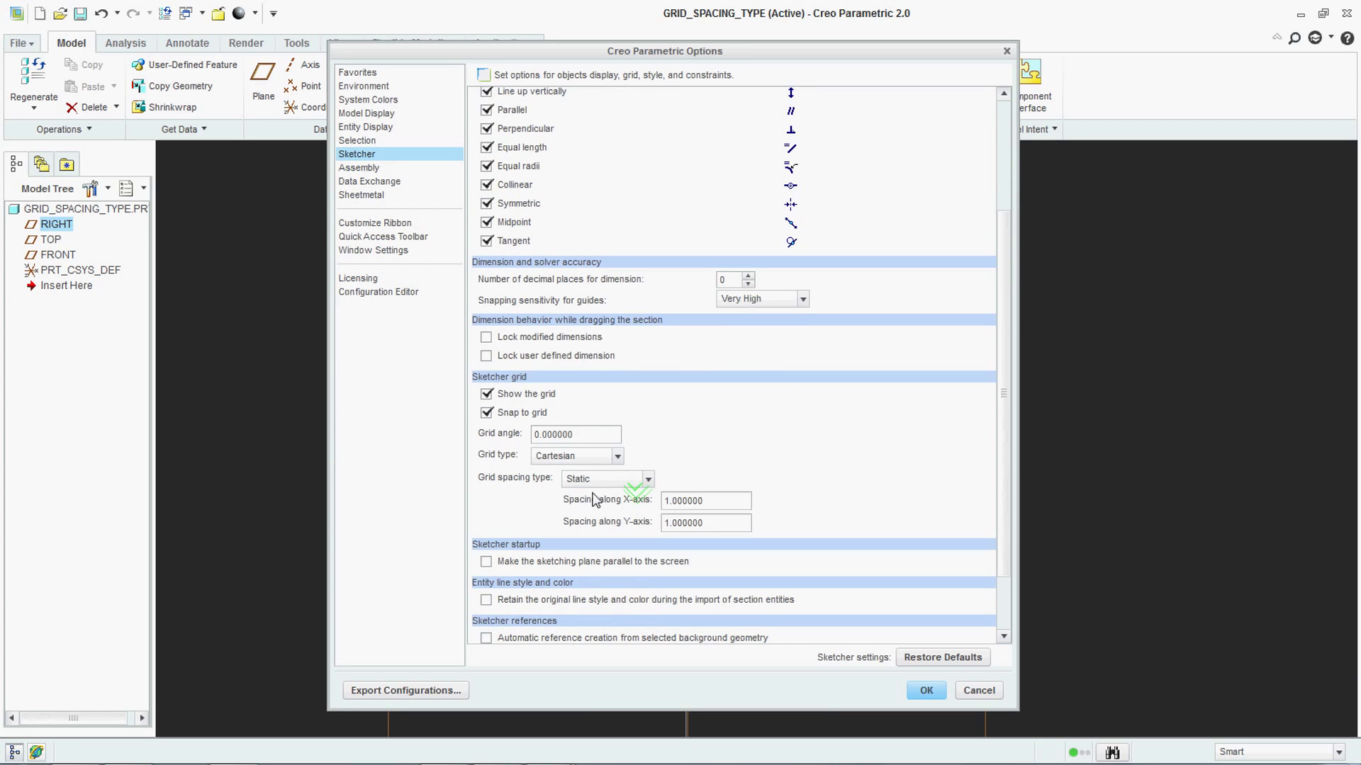
pyautogui.click(610, 481)
pyautogui.click(606, 500)
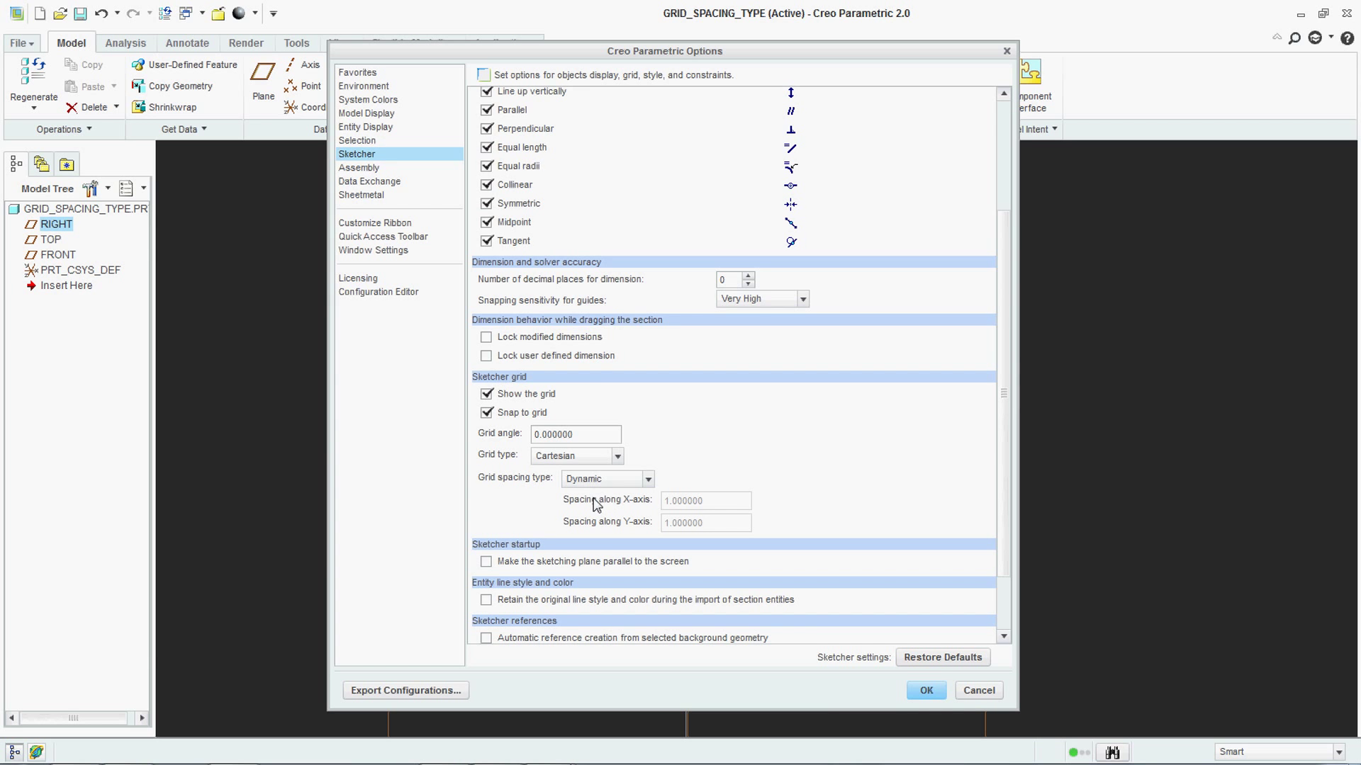
pyautogui.click(925, 690)
pyautogui.click(682, 450)
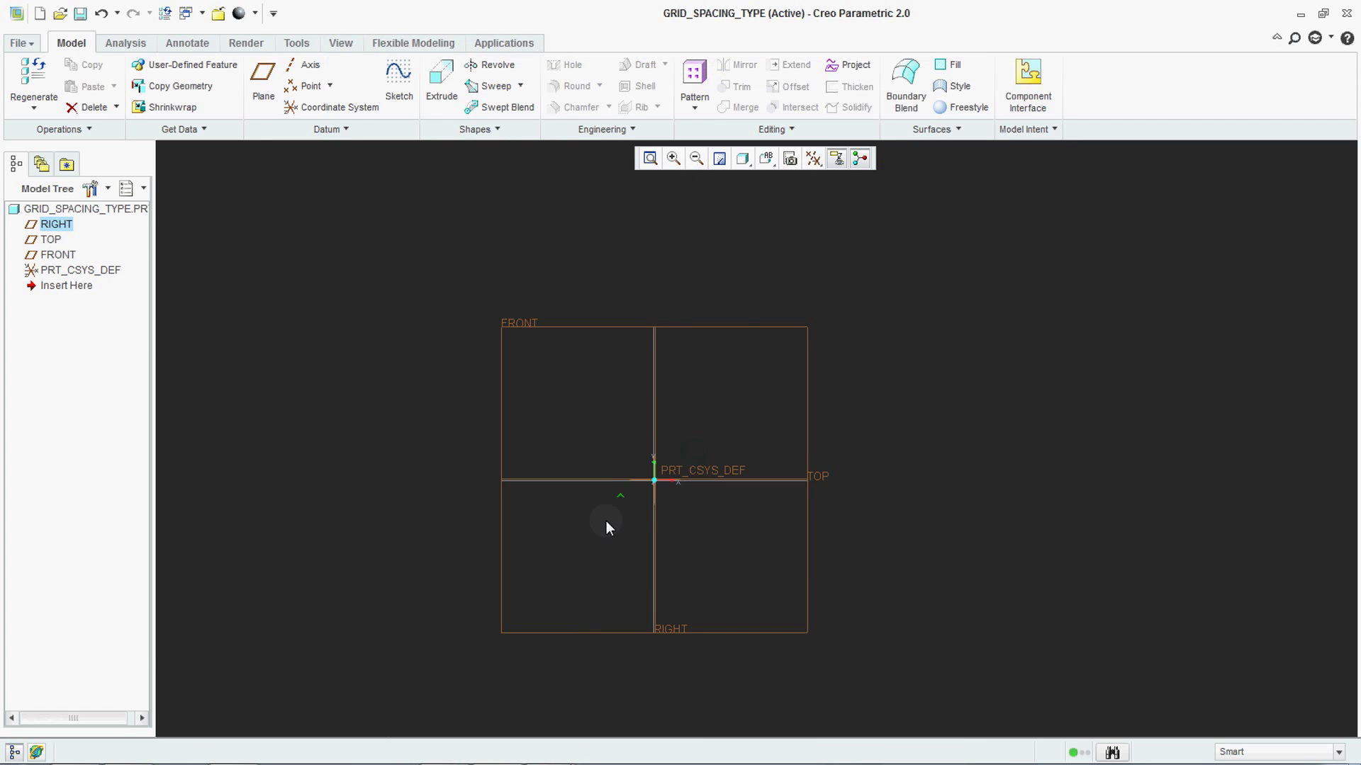
pyautogui.click(514, 424)
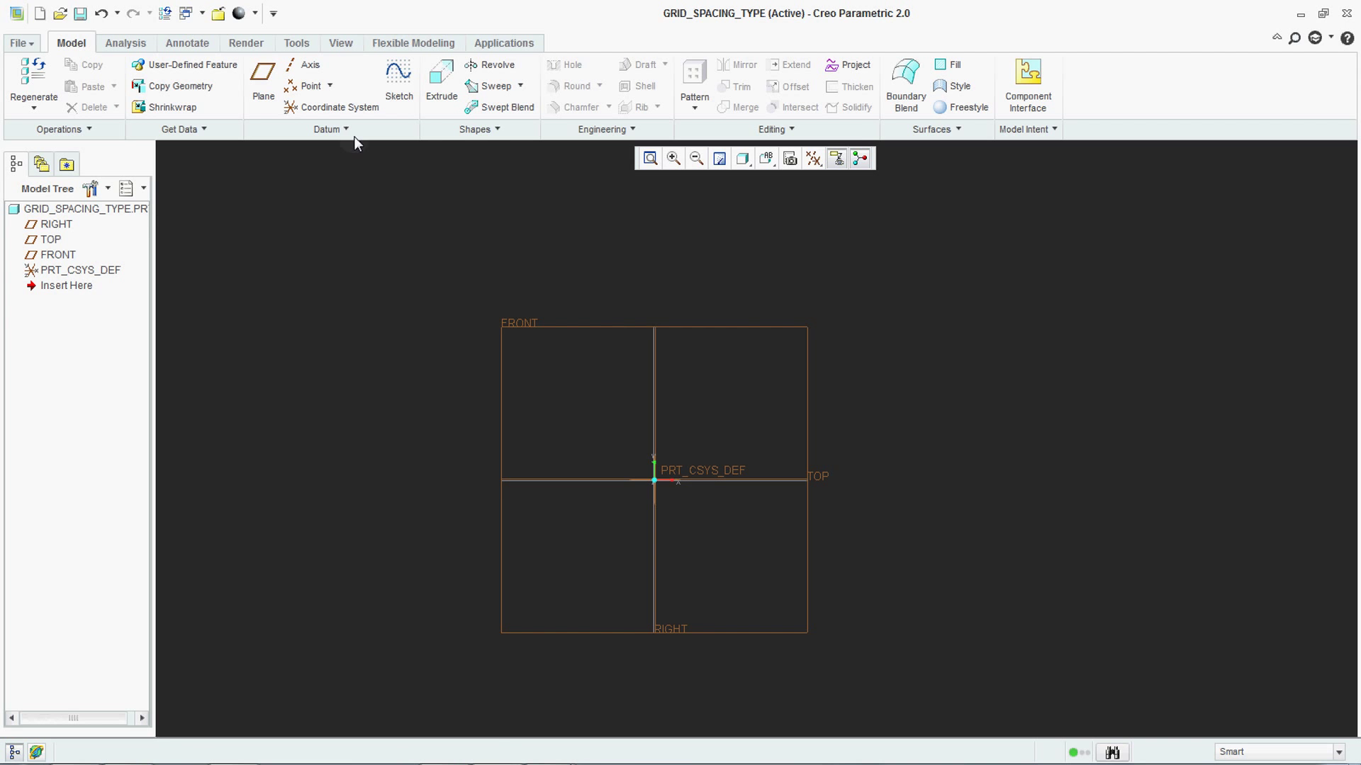
pyautogui.click(399, 76)
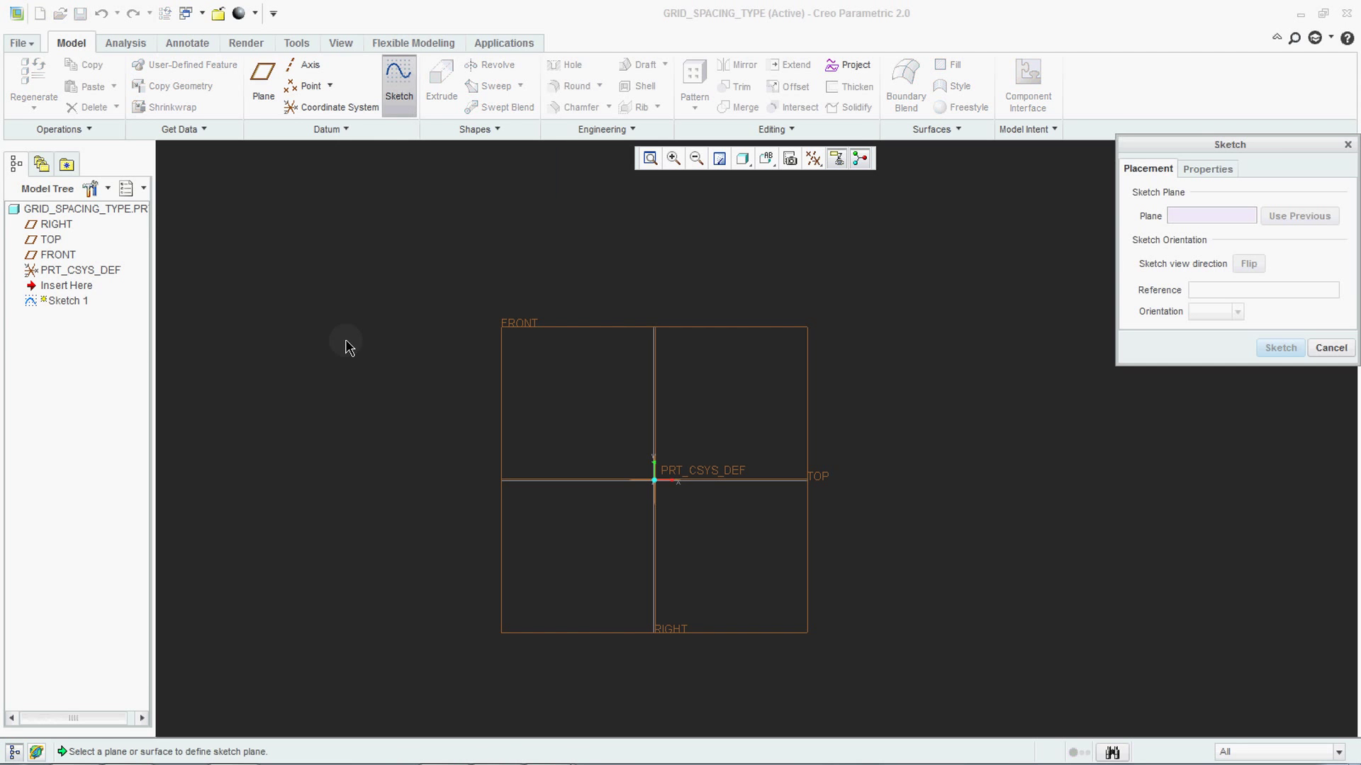
pyautogui.click(544, 337)
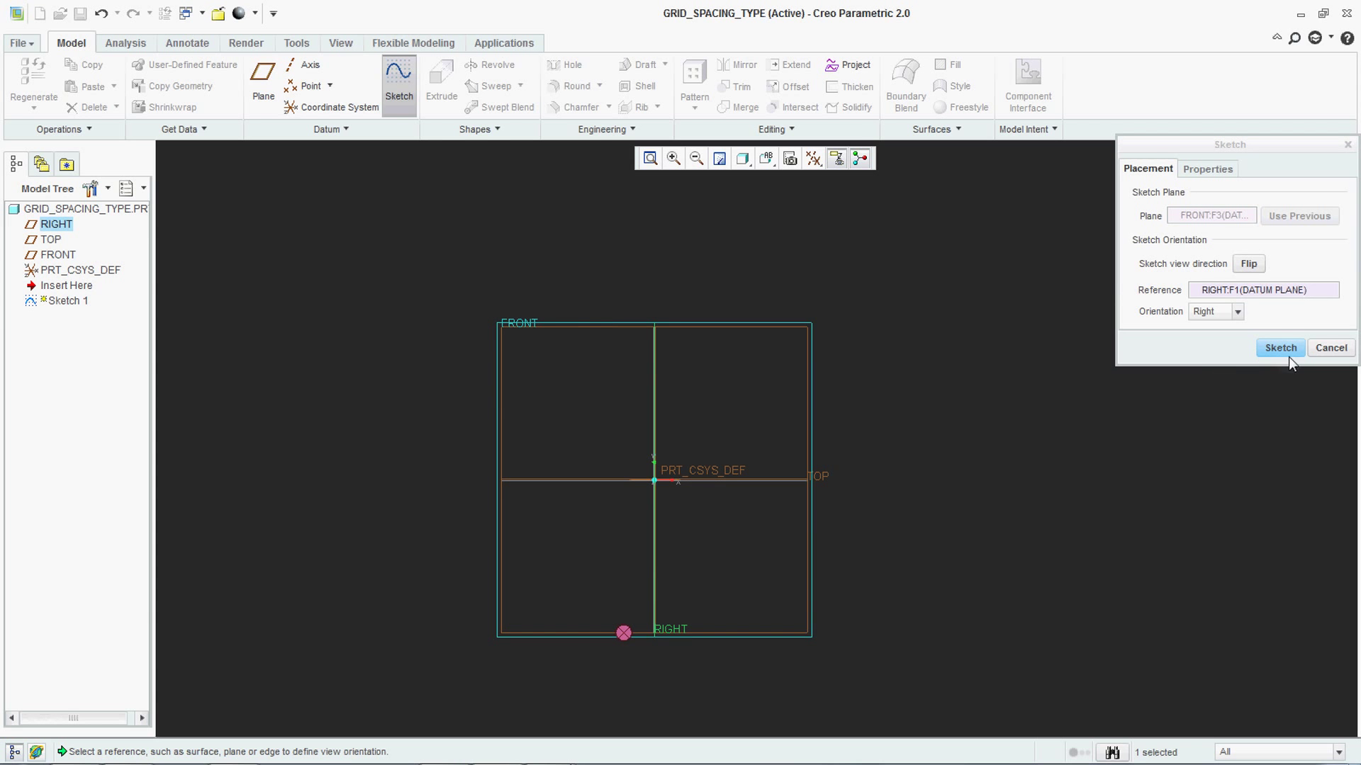
pyautogui.click(1280, 347)
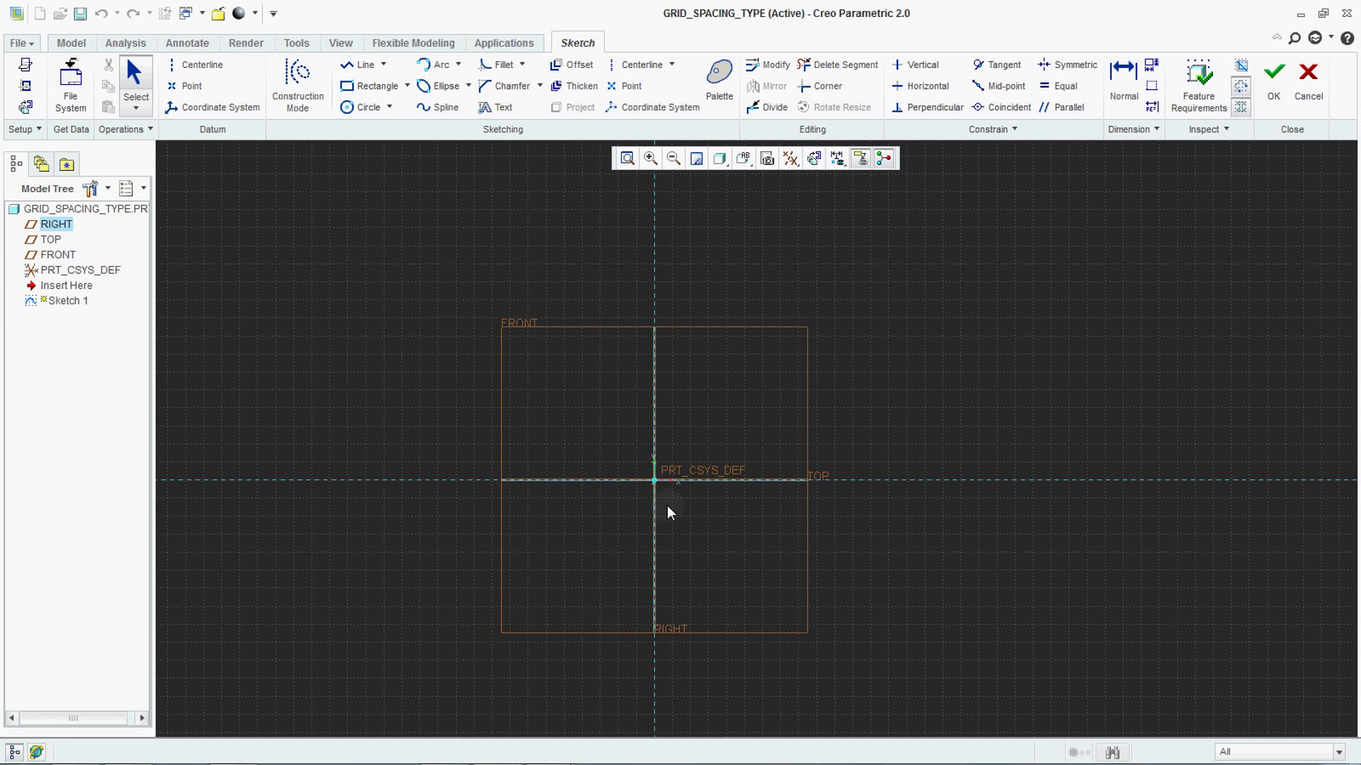
pyautogui.scroll(-1, 668, 470)
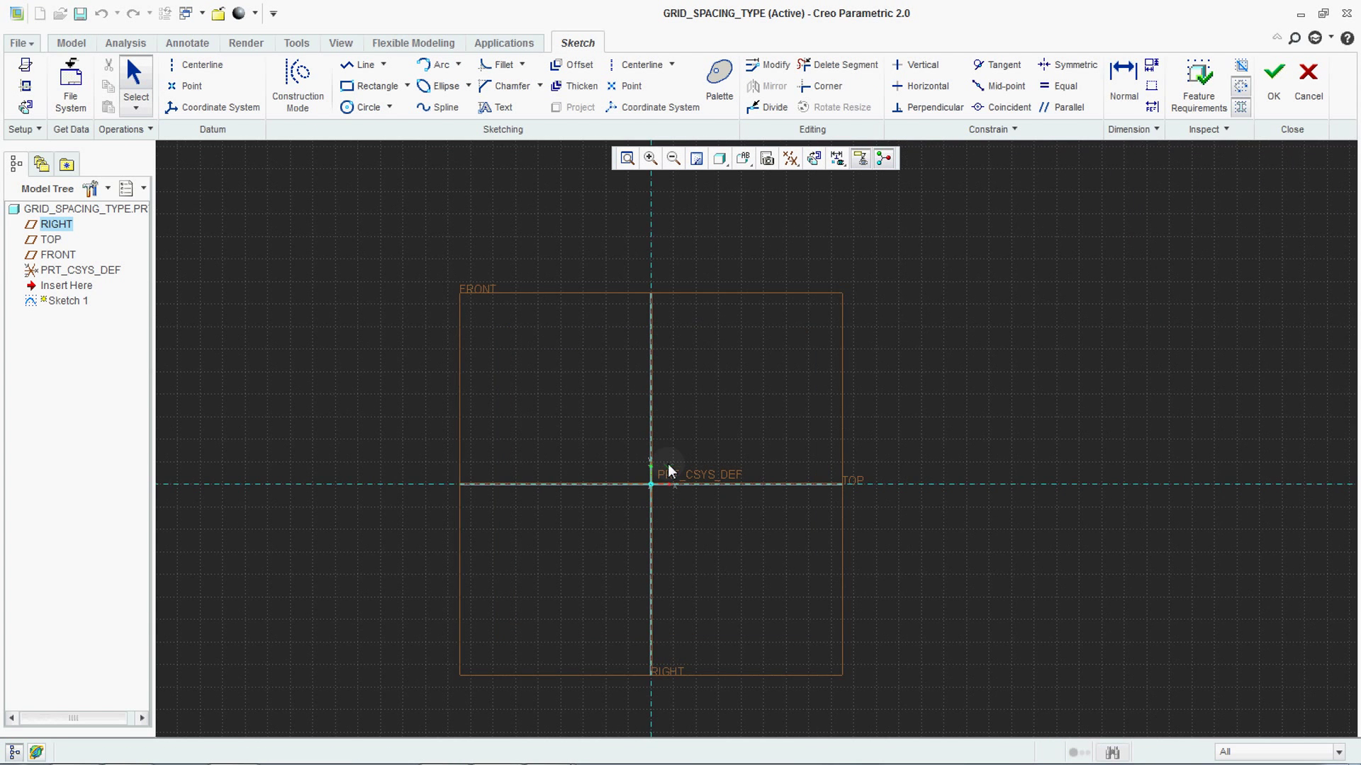
pyautogui.scroll(-5, 668, 470)
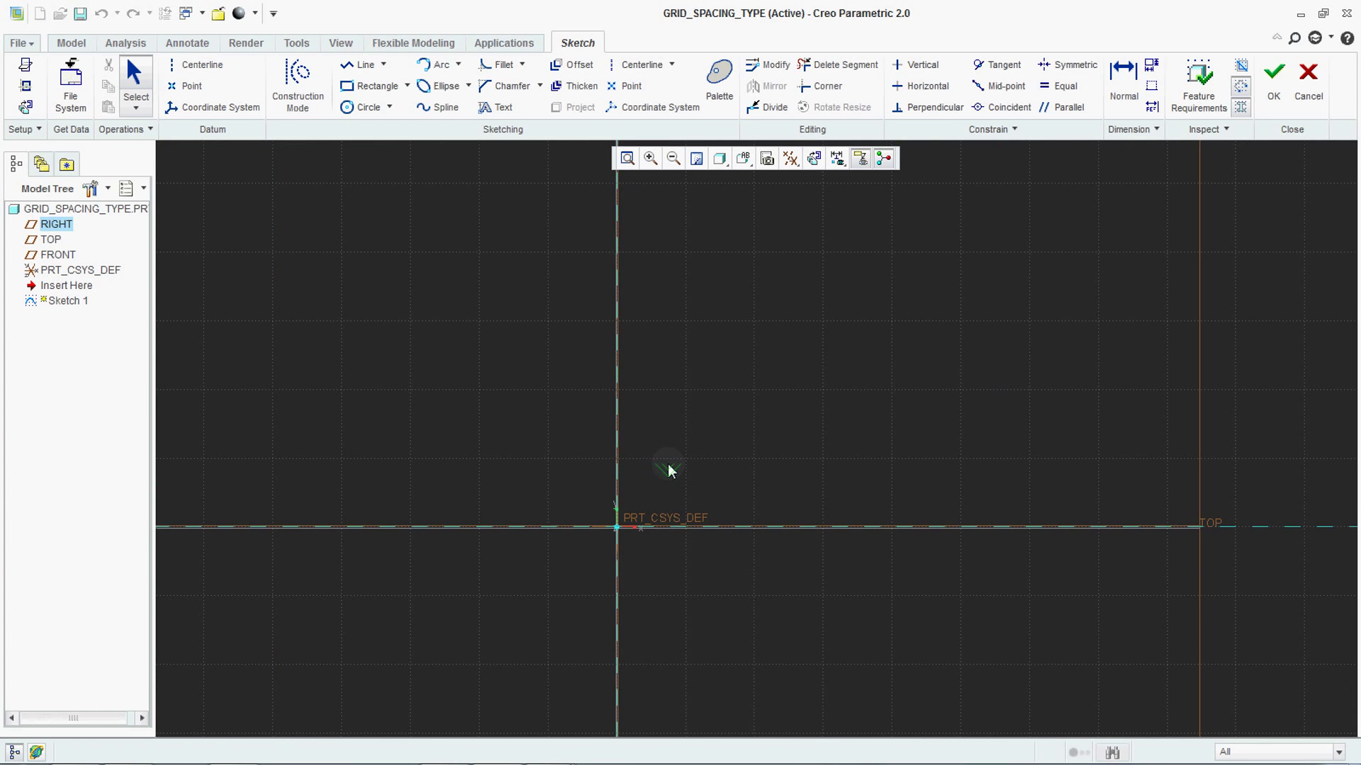
pyautogui.scroll(6, 668, 469)
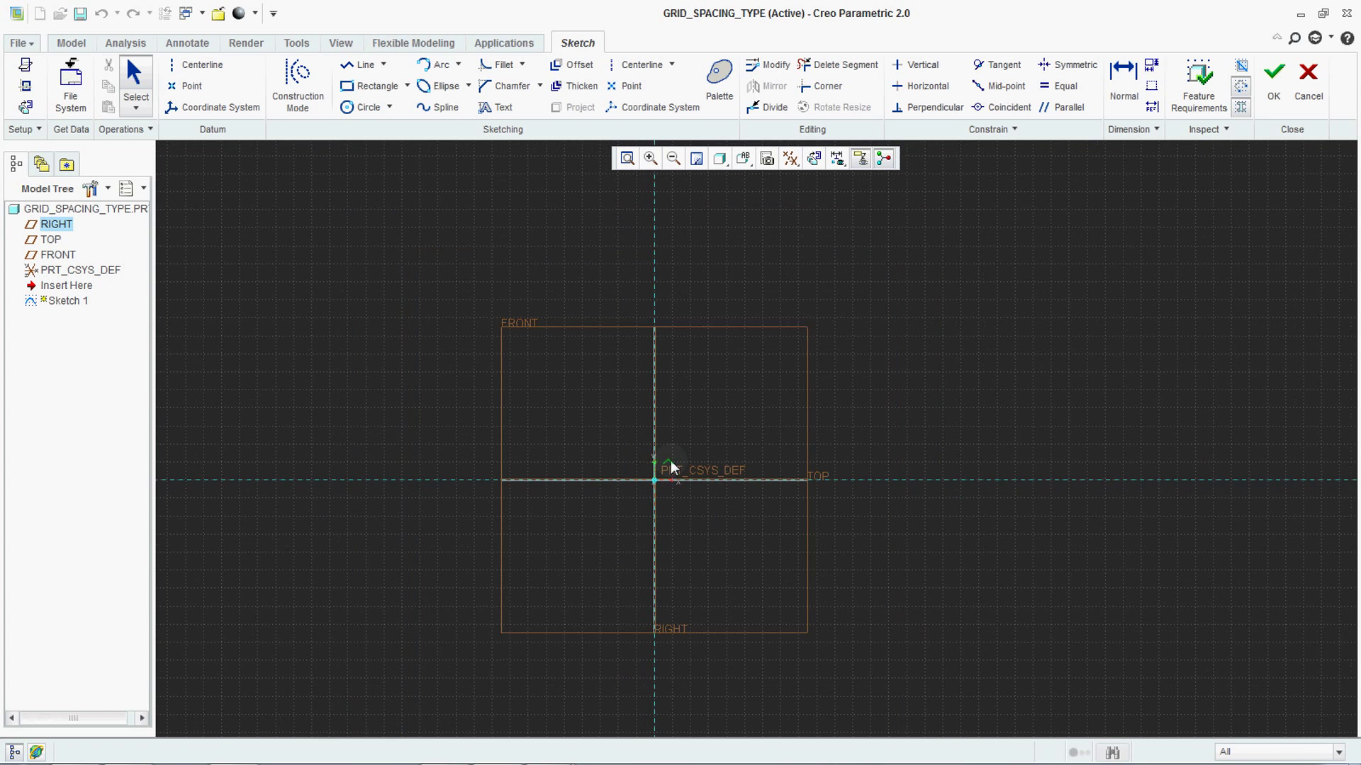
pyautogui.scroll(-4, 671, 468)
pyautogui.scroll(-2, 681, 423)
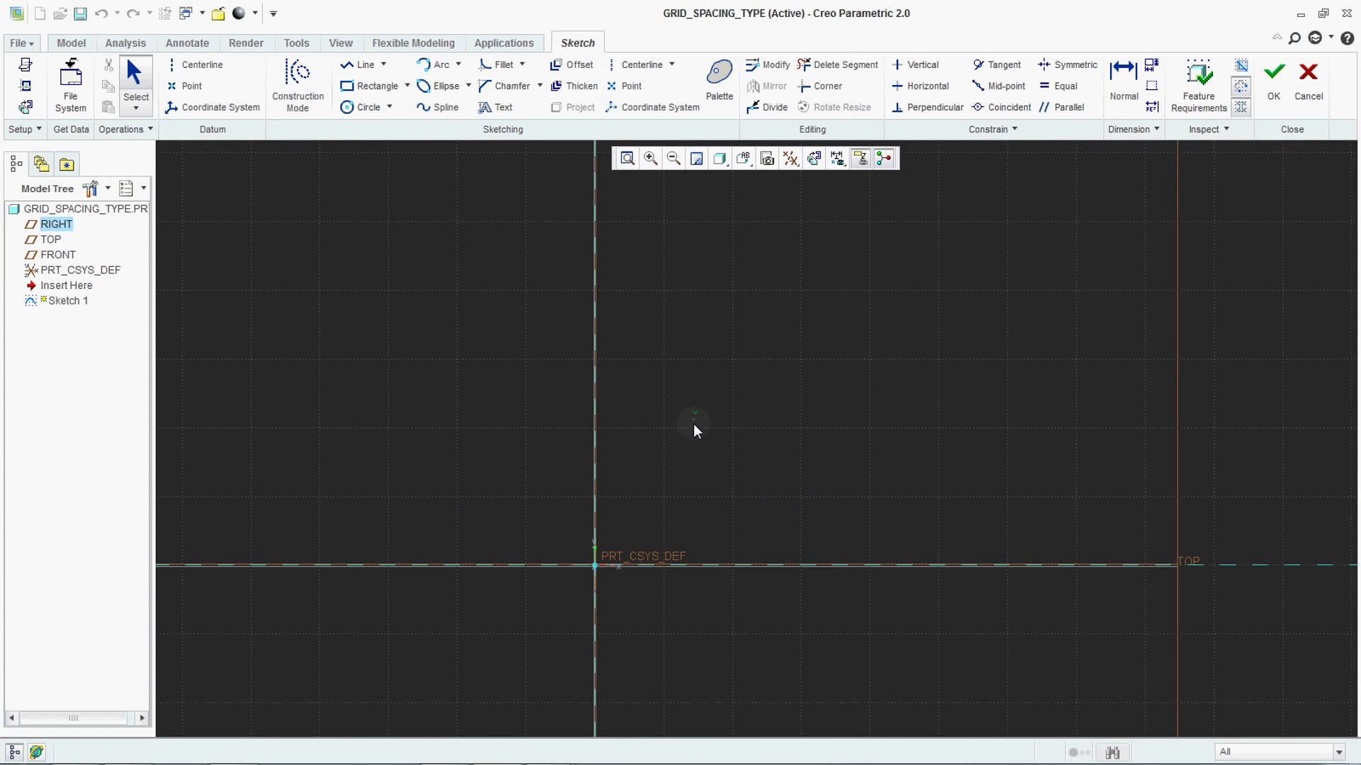
pyautogui.scroll(-2, 662, 474)
pyautogui.scroll(3, 641, 442)
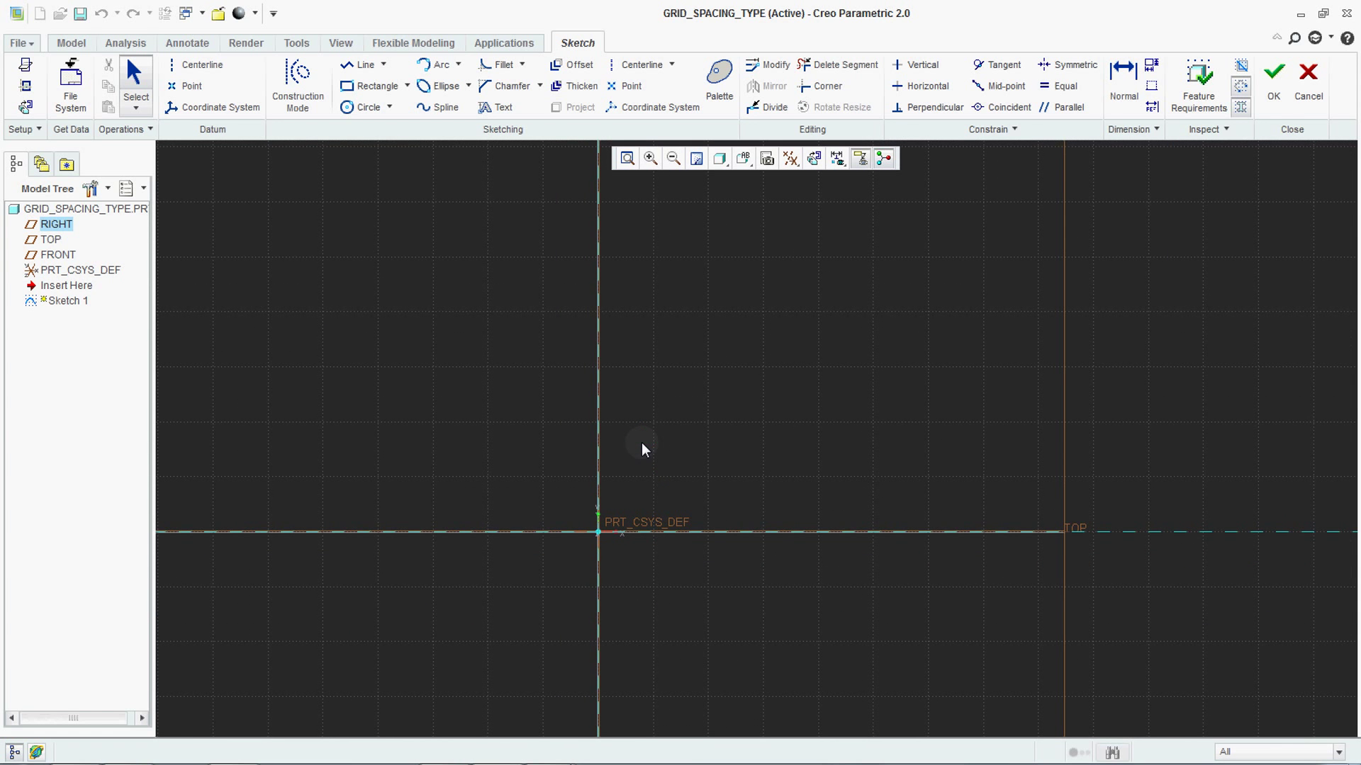
pyautogui.scroll(3, 641, 443)
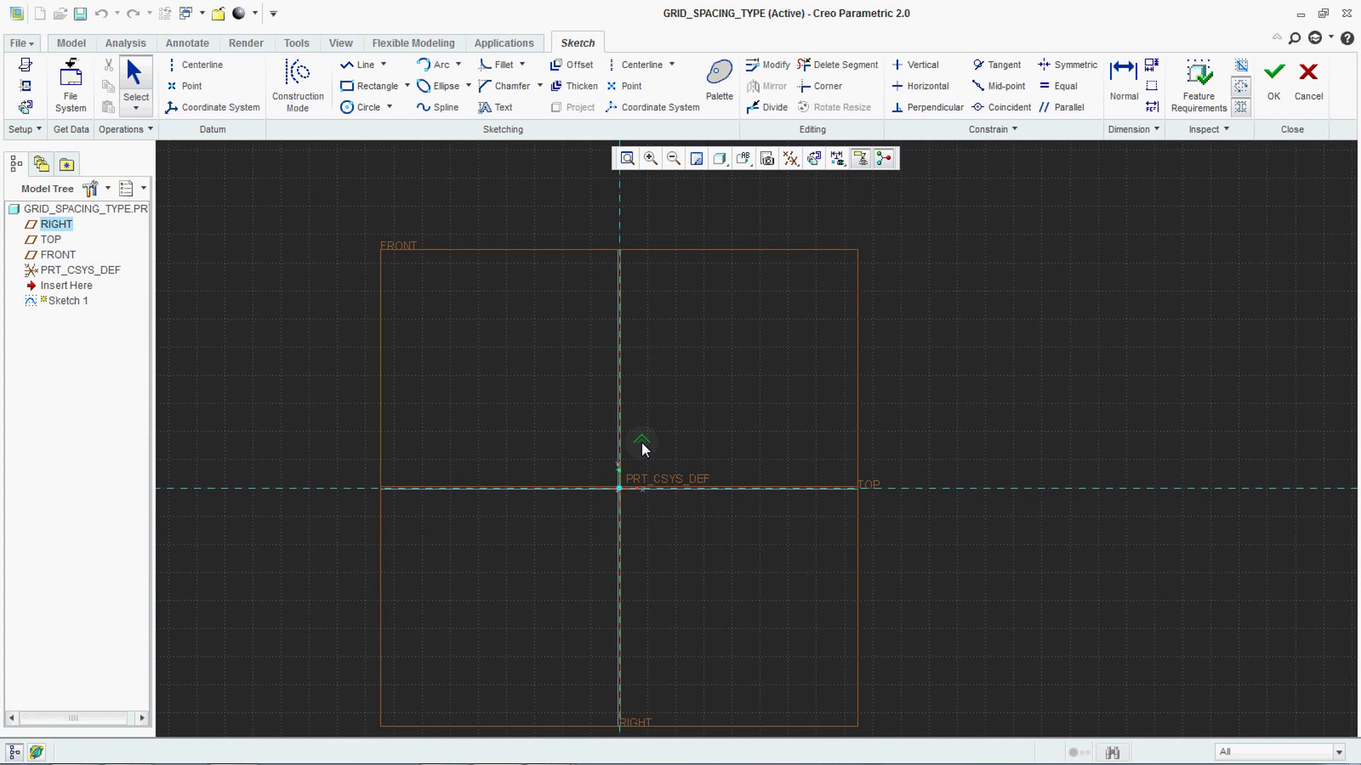
pyautogui.scroll(-4, 642, 446)
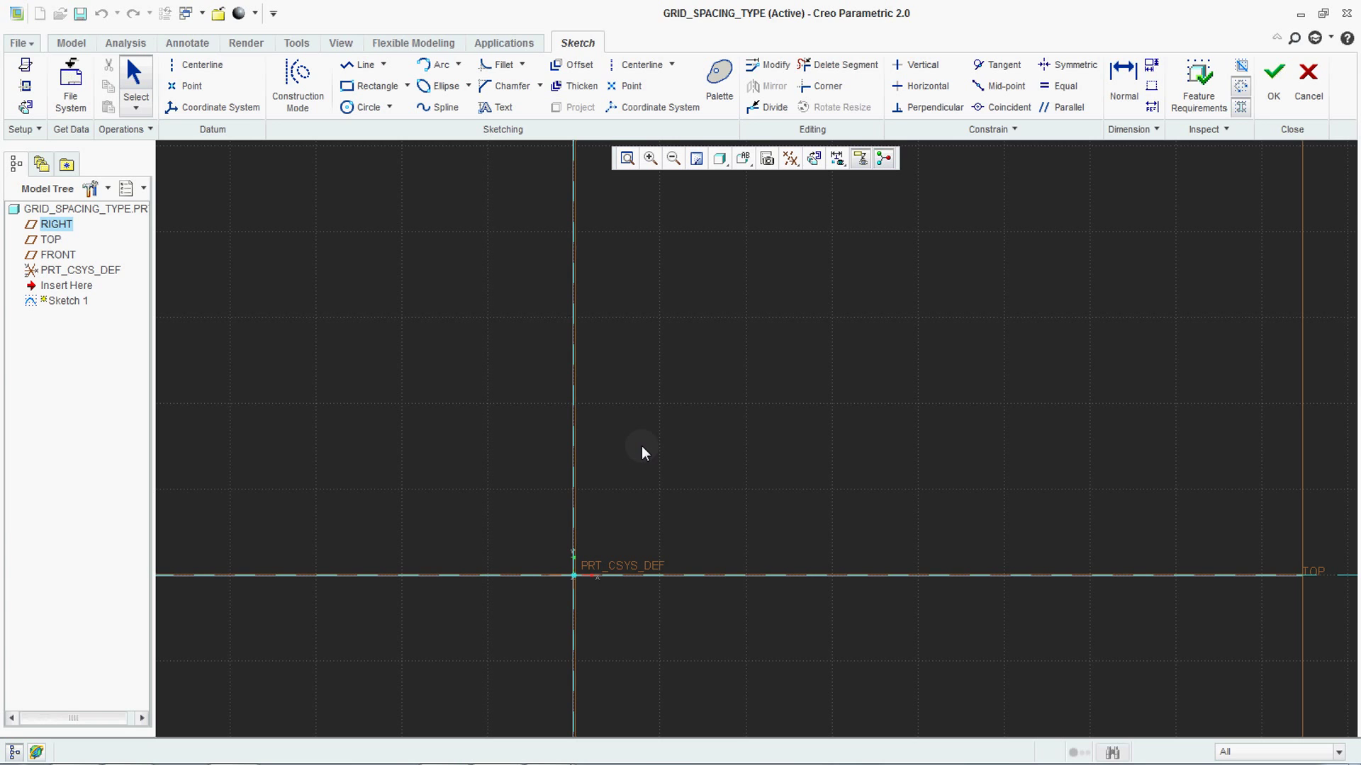
pyautogui.scroll(5, 640, 445)
pyautogui.scroll(-3, 638, 448)
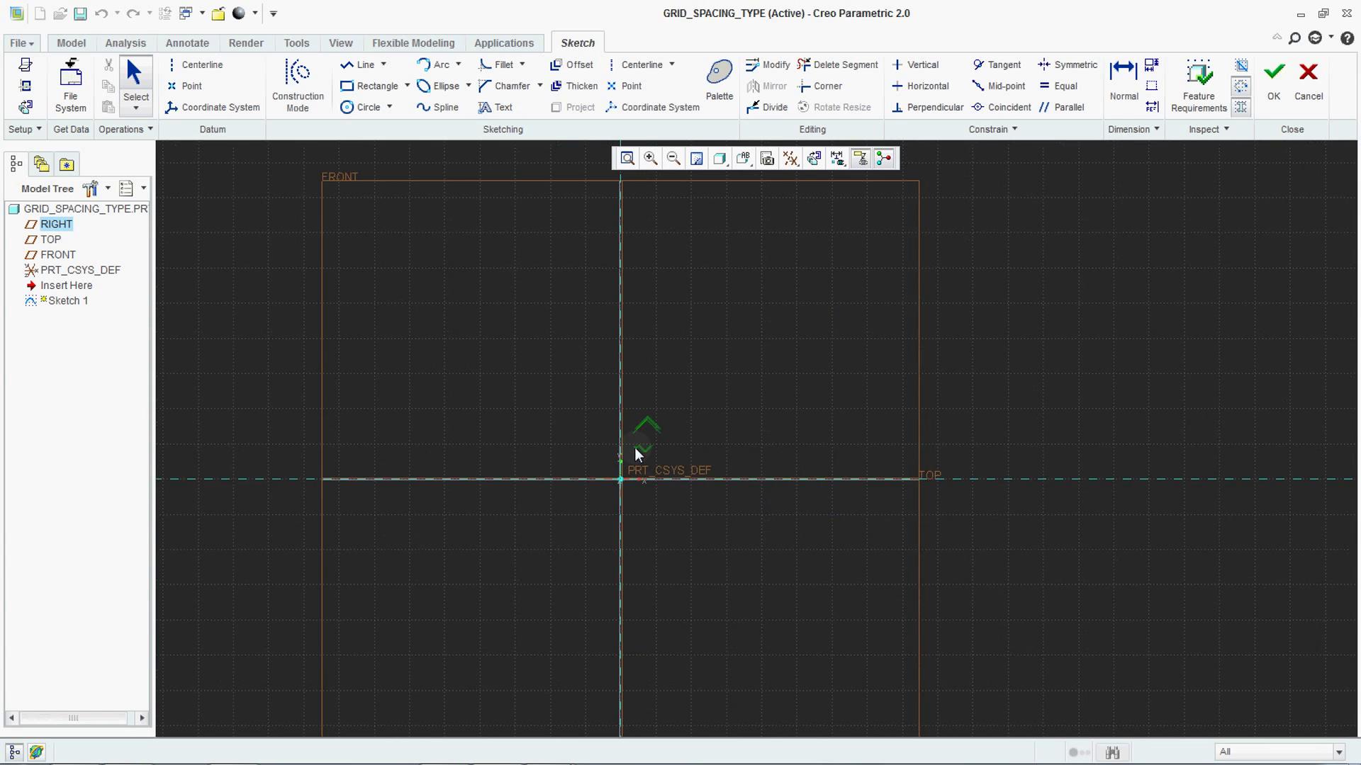
pyautogui.scroll(-3, 635, 453)
pyautogui.scroll(4, 632, 459)
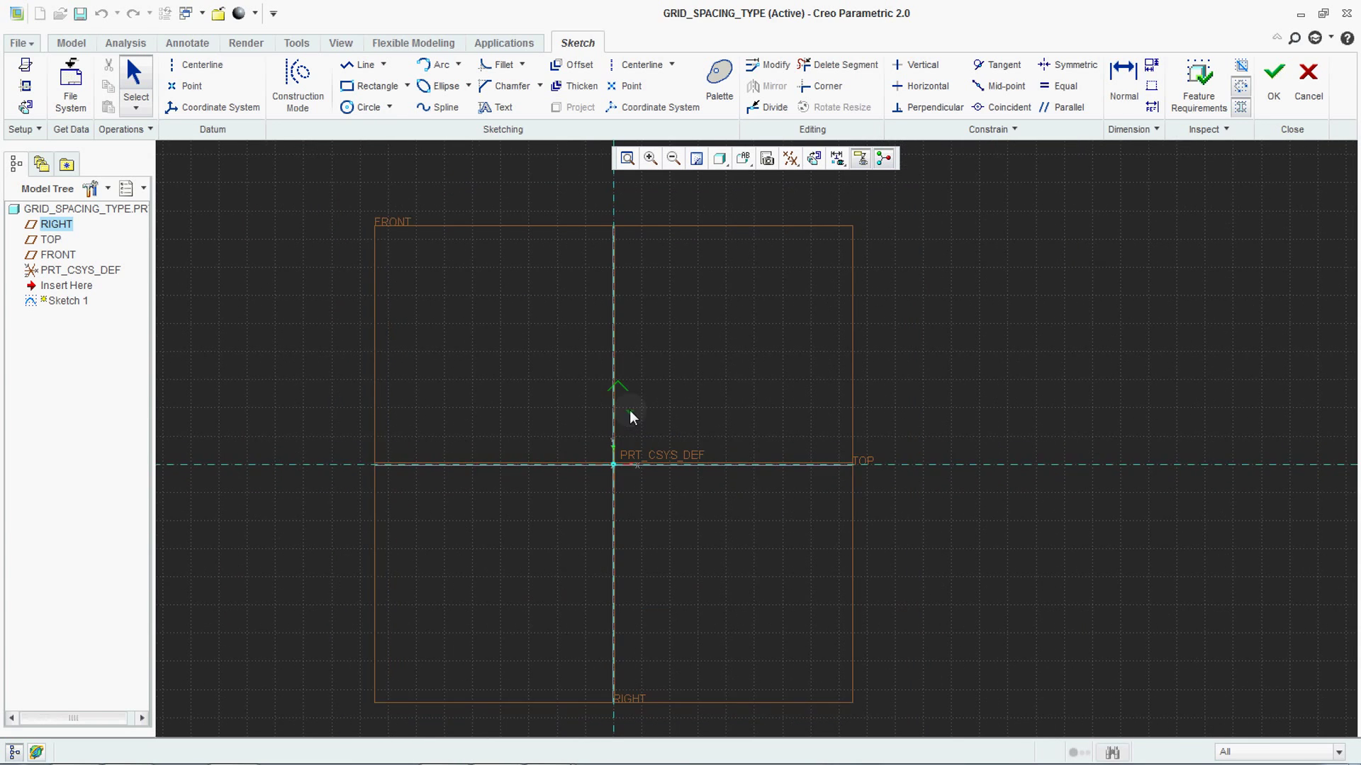
pyautogui.scroll(-5, 633, 426)
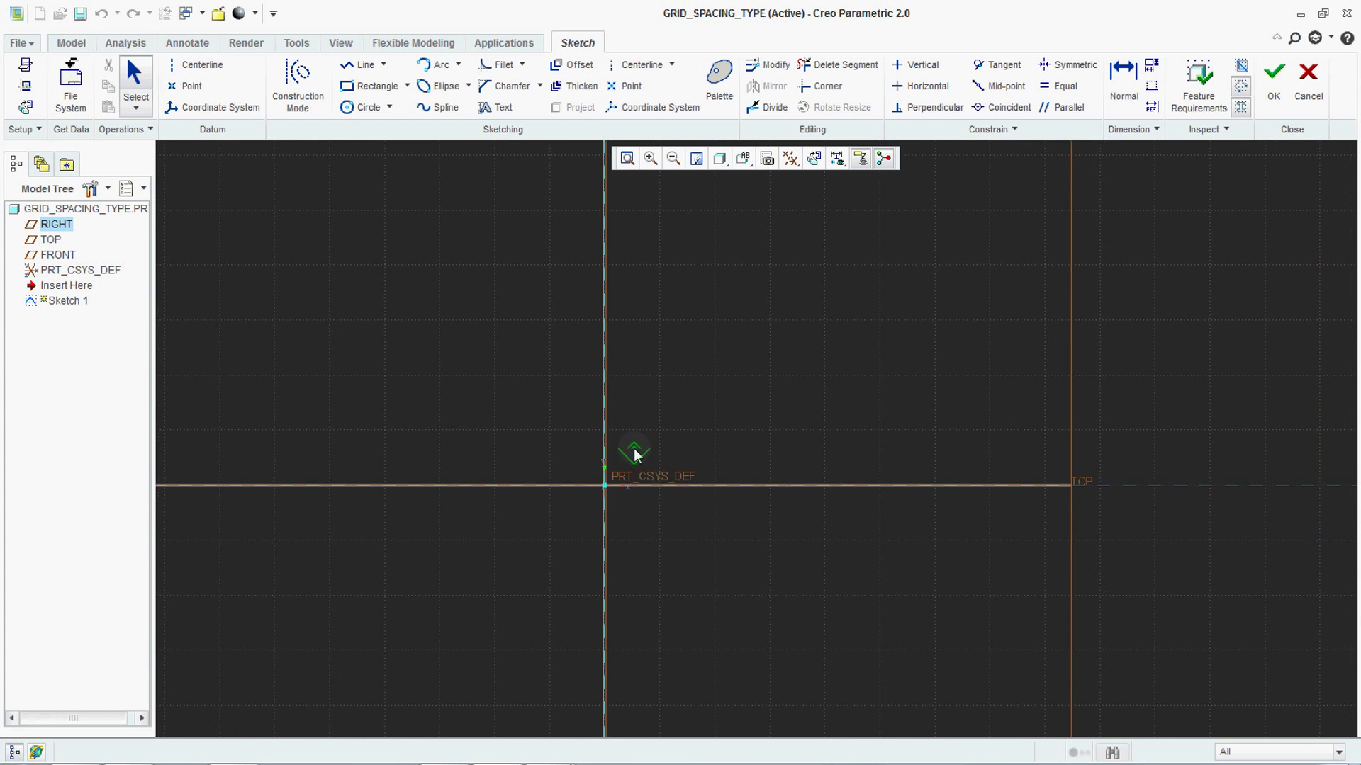
pyautogui.scroll(3, 635, 454)
pyautogui.scroll(-6, 636, 454)
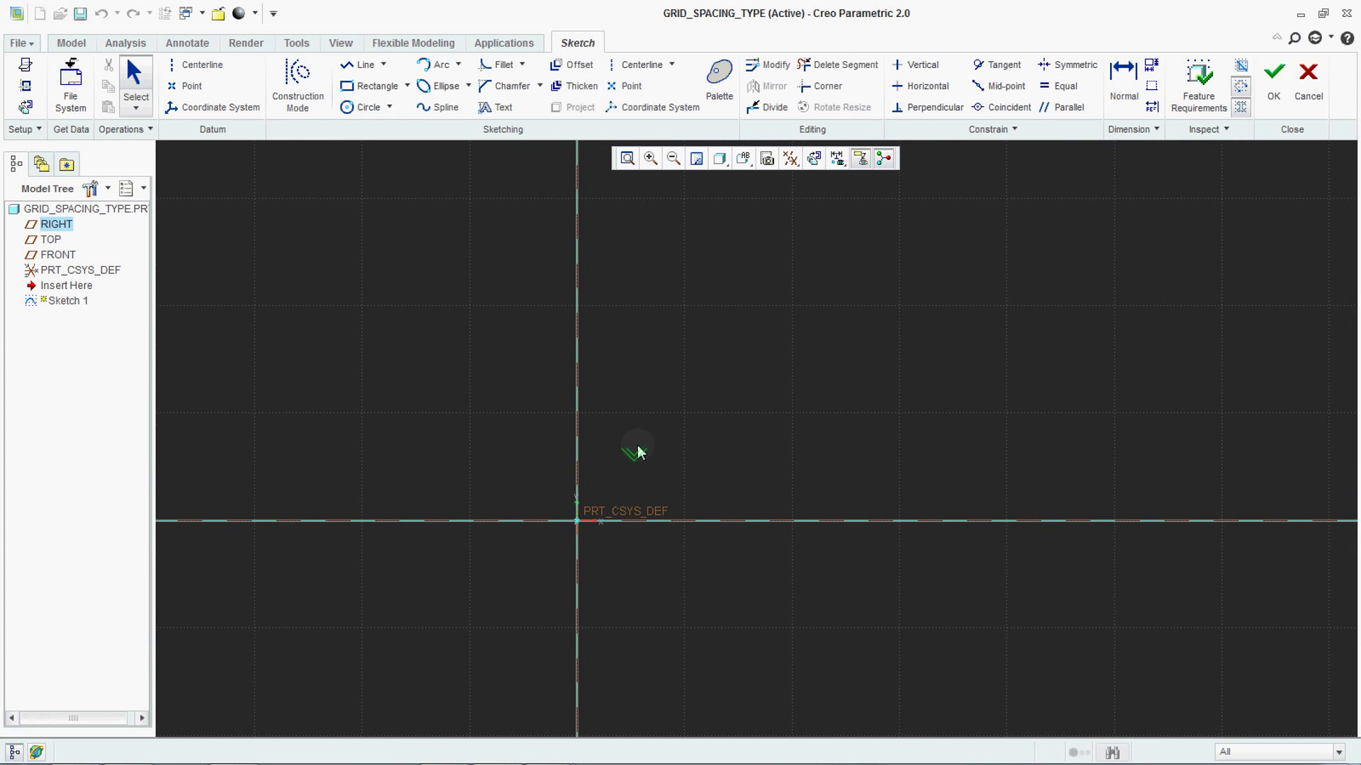
pyautogui.scroll(4, 595, 441)
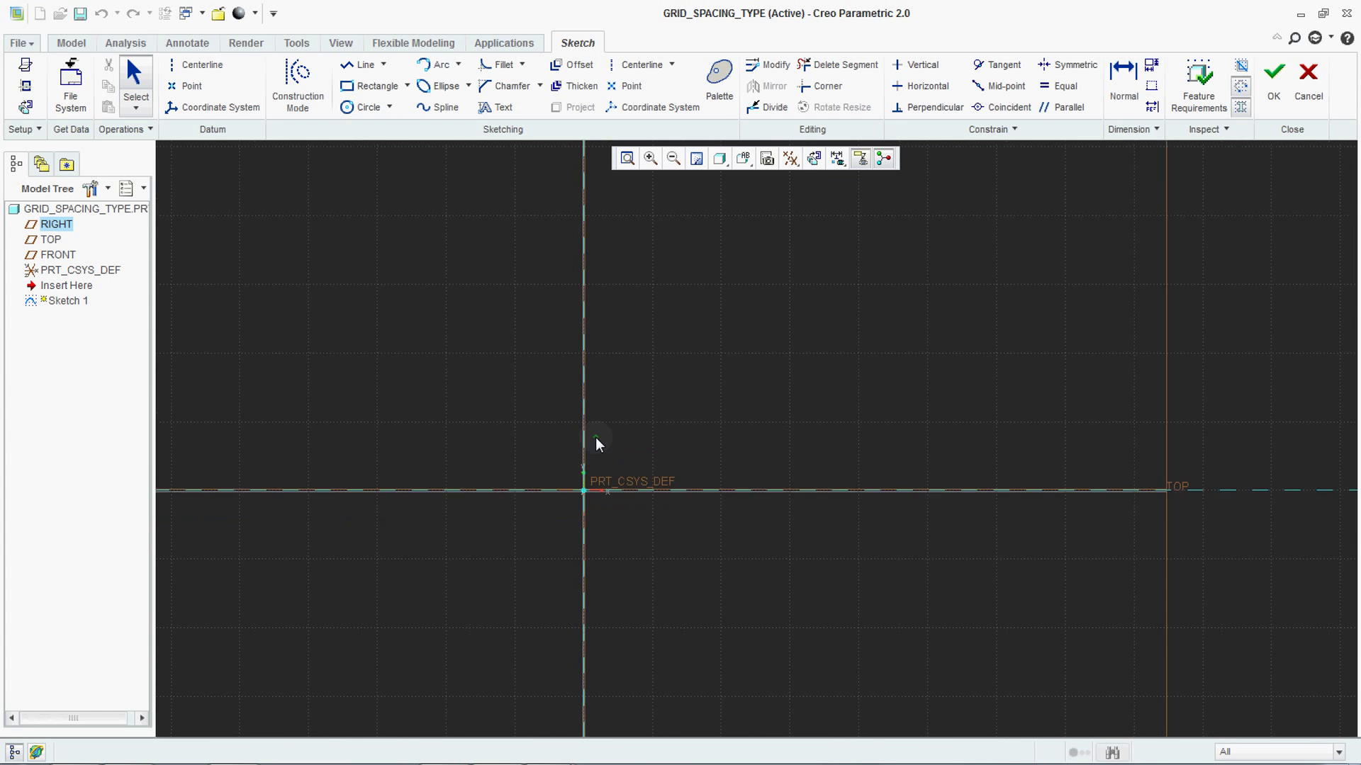
# Step: Draw an angled line from the sketch origin up and to the right
pyautogui.click(366, 65)
pyautogui.scroll(-2, 635, 417)
pyautogui.click(564, 504)
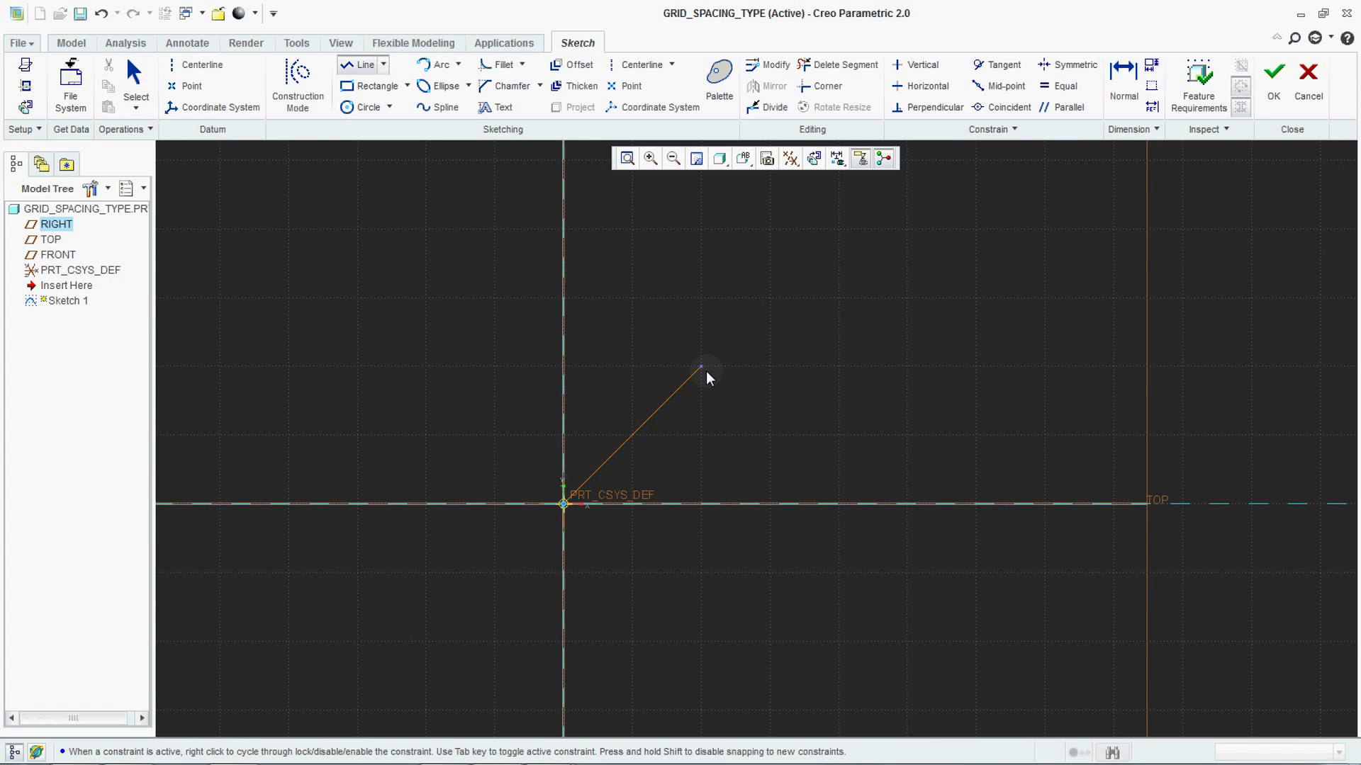
pyautogui.click(703, 368)
pyautogui.middleClick(706, 441)
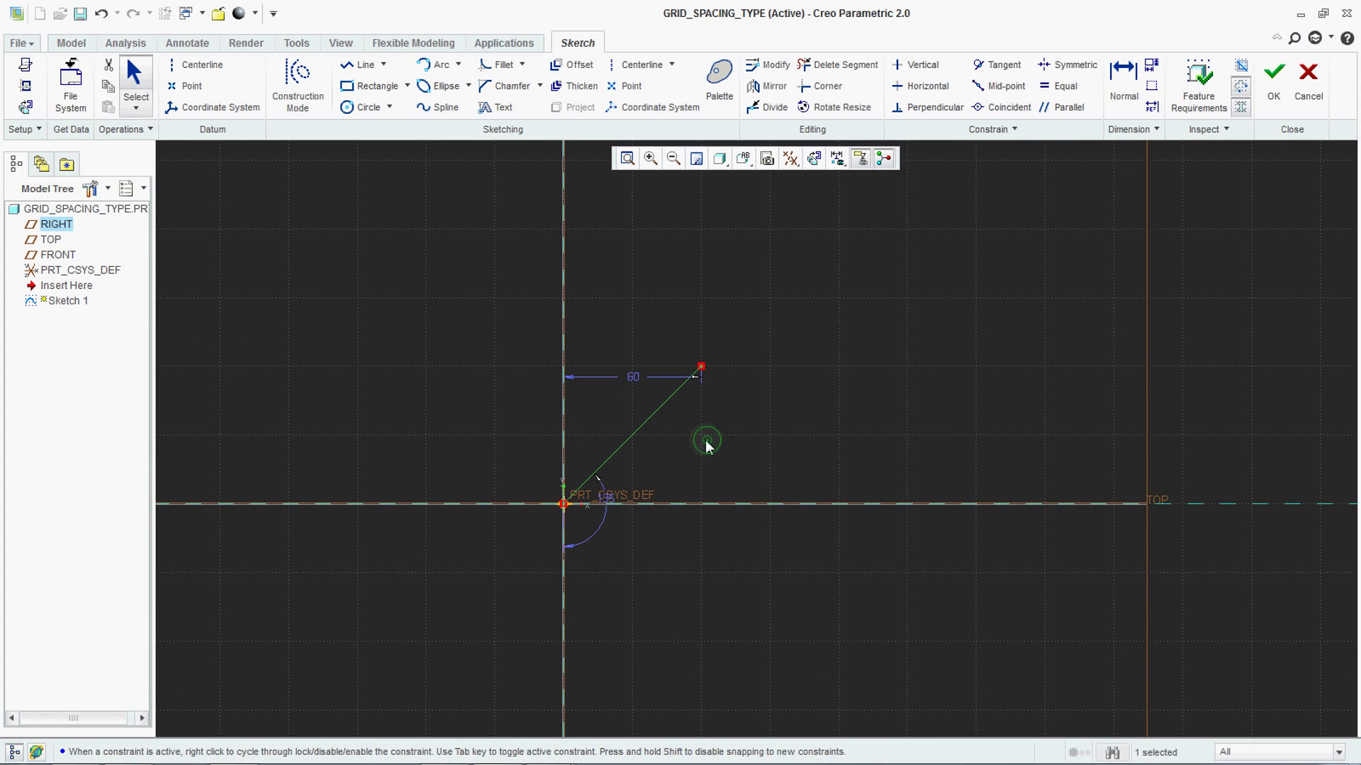
# Step: Dimension the line's length and accept the 85 value
pyautogui.rightClick(666, 440)
pyautogui.click(732, 615)
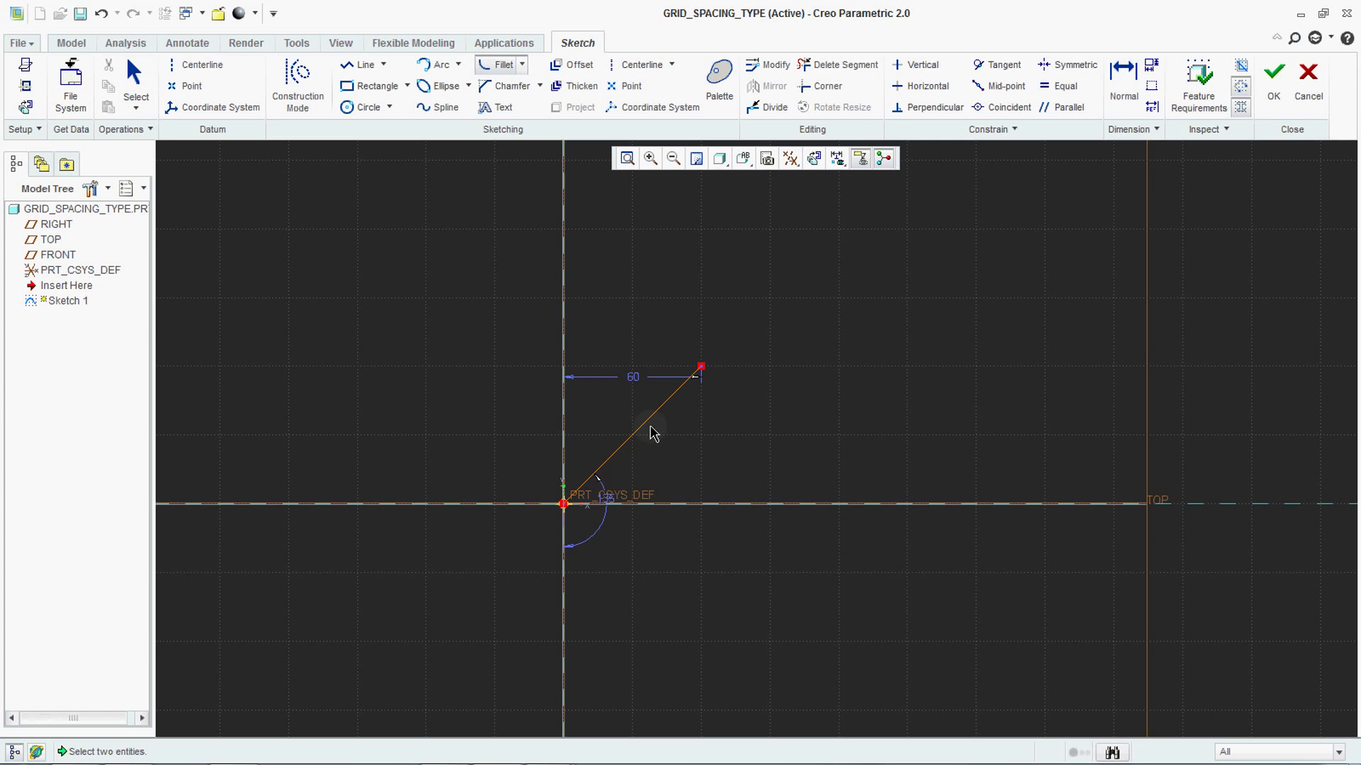
pyautogui.middleClick(599, 411)
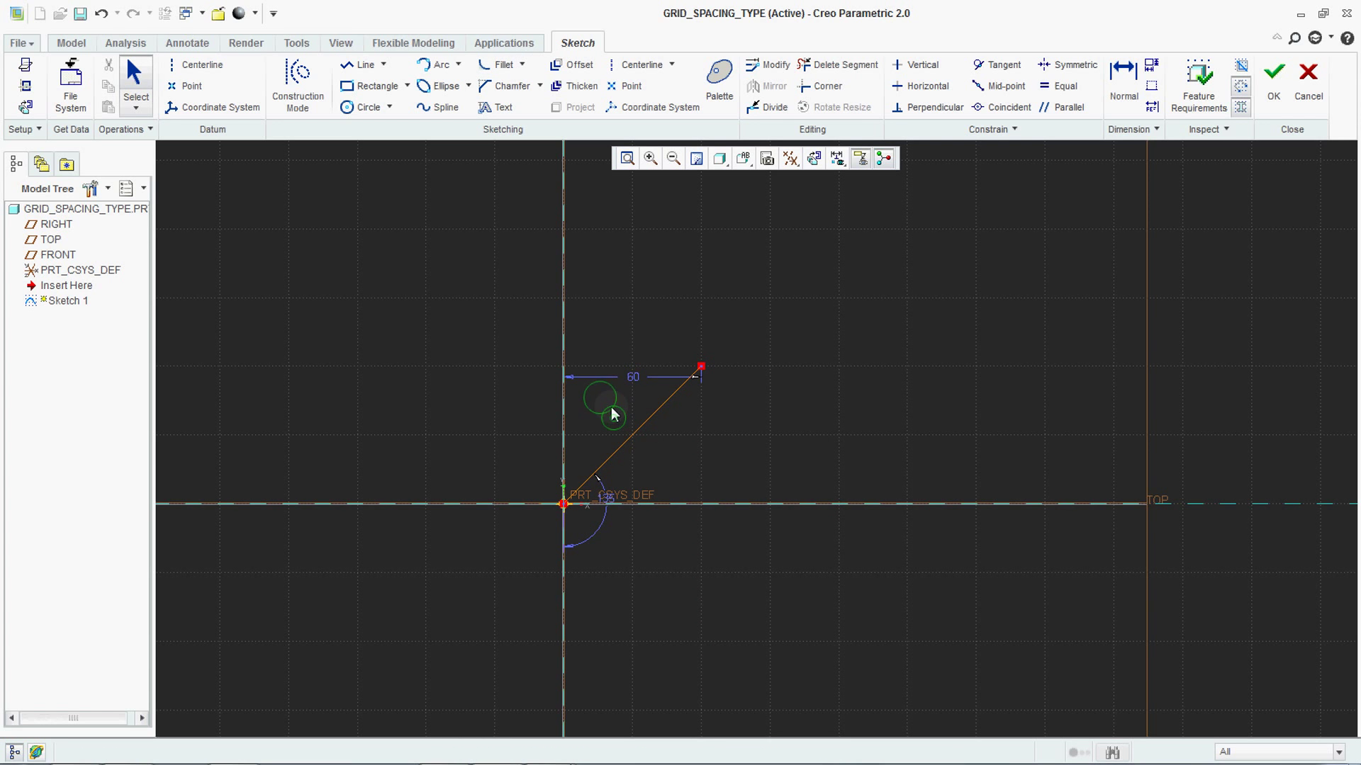
pyautogui.rightClick(610, 408)
pyautogui.click(653, 583)
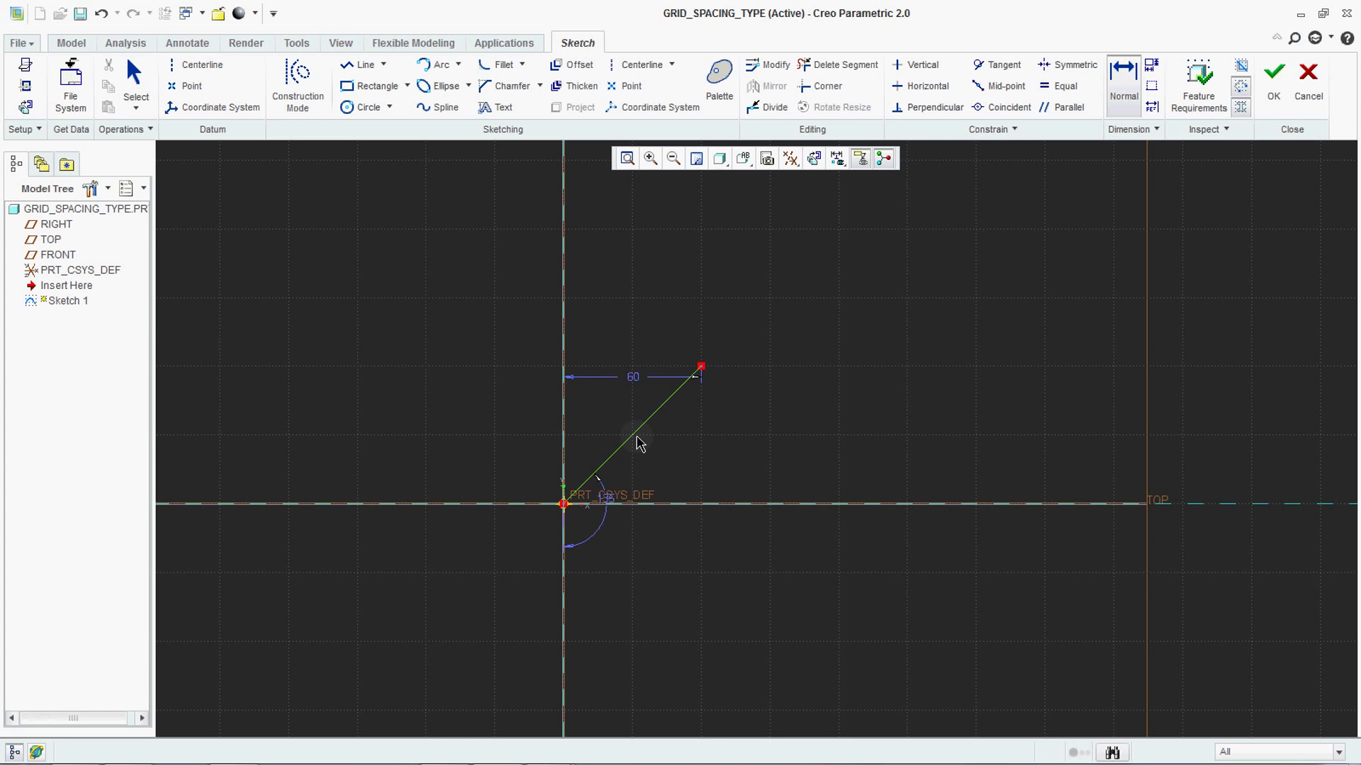
pyautogui.click(631, 435)
pyautogui.middleClick(616, 413)
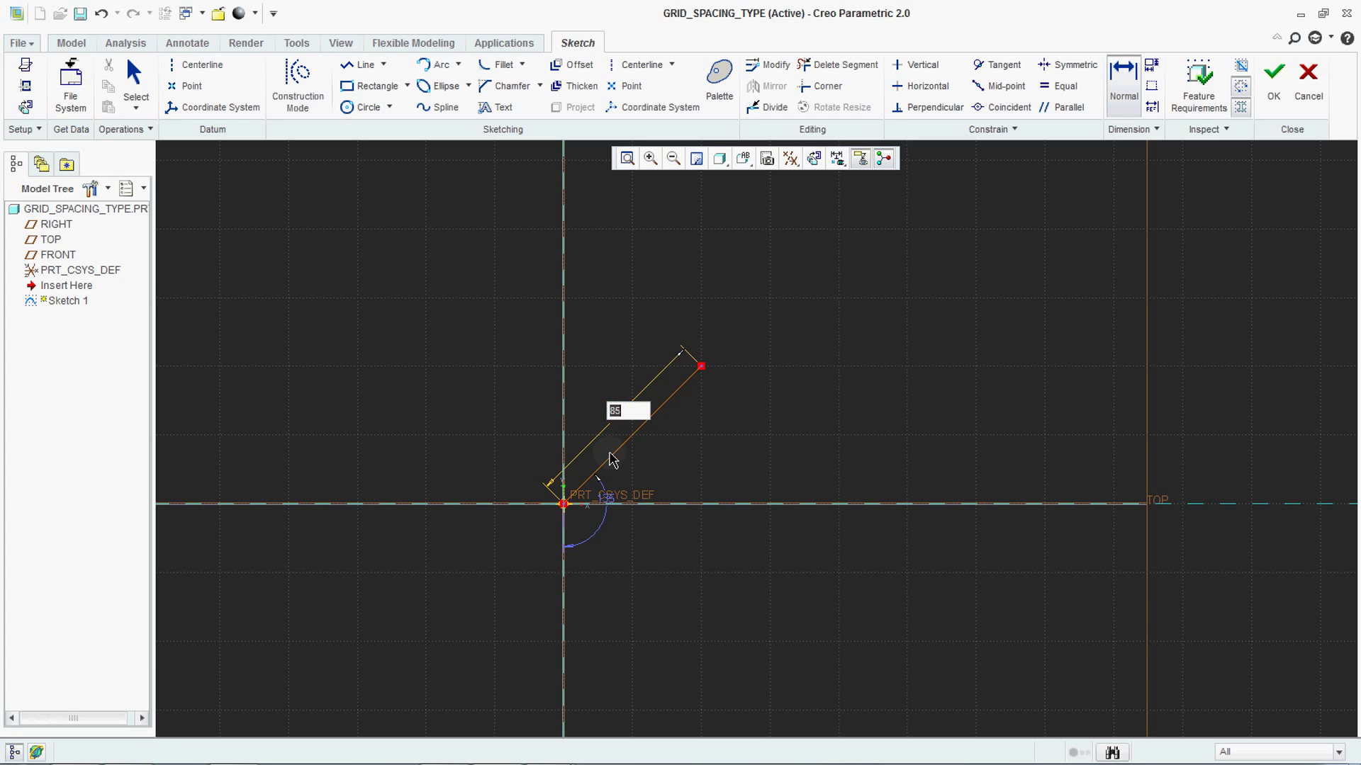
pyautogui.middleClick(679, 492)
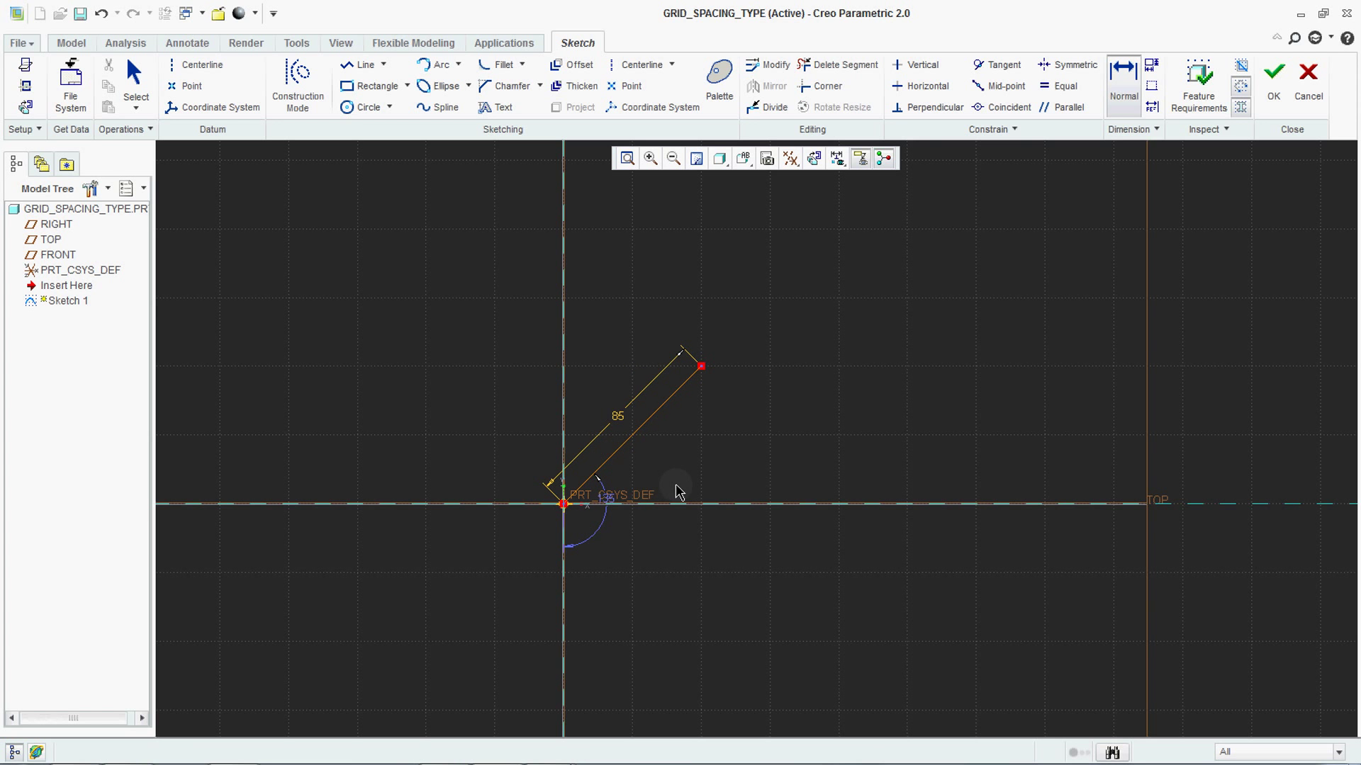
# Step: Zoom in and out to examine the grid, then discard the sketch
pyautogui.scroll(-3, 679, 492)
pyautogui.scroll(1, 680, 482)
pyautogui.scroll(-1, 680, 476)
pyautogui.scroll(3, 674, 468)
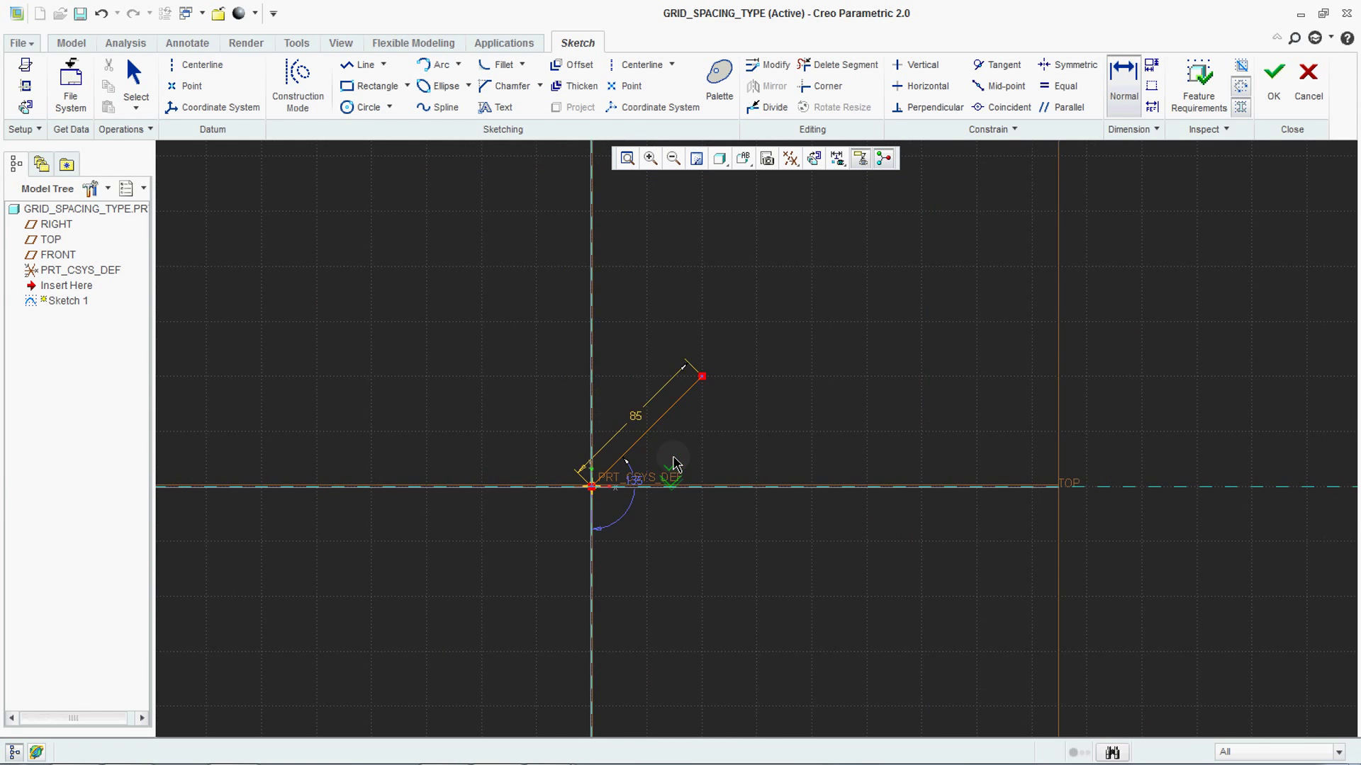
pyautogui.scroll(3, 673, 468)
pyautogui.scroll(-3, 594, 492)
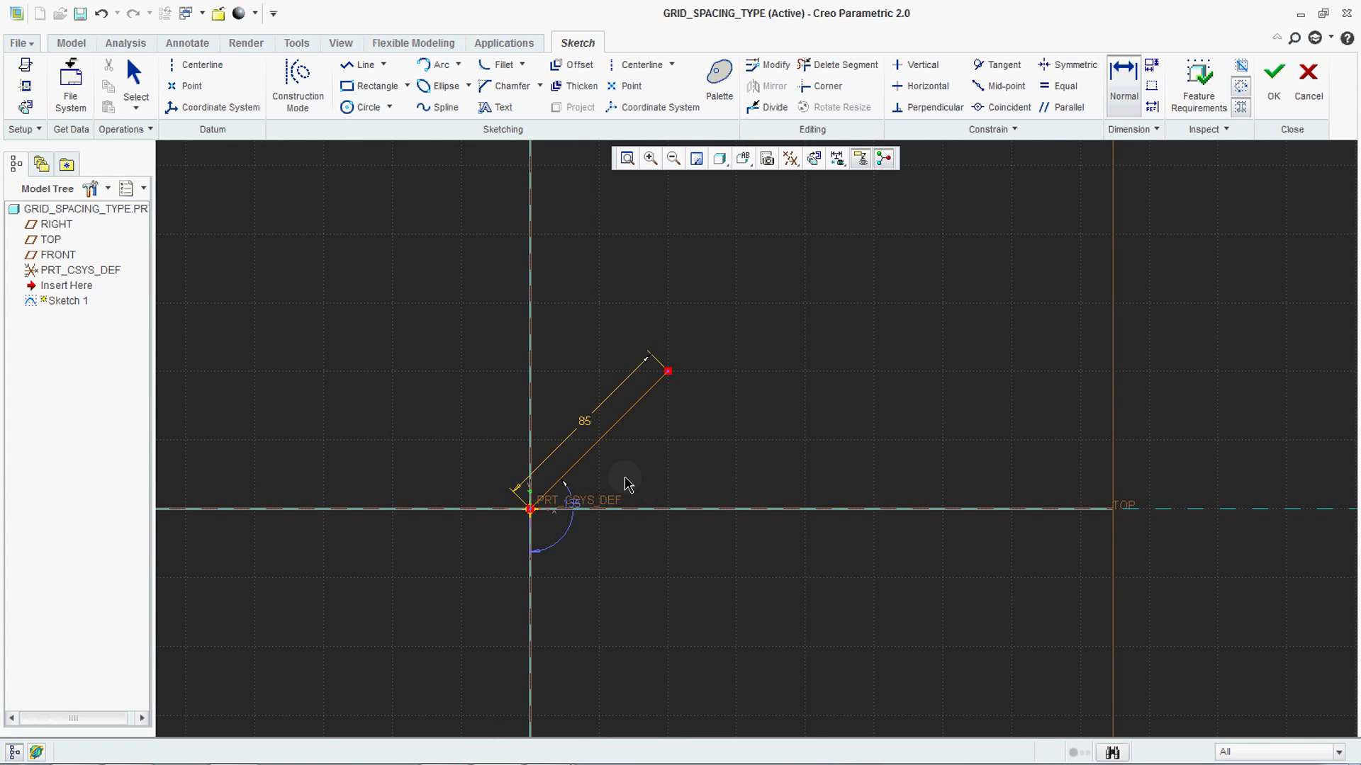
pyautogui.scroll(2, 638, 460)
pyautogui.scroll(-4, 627, 503)
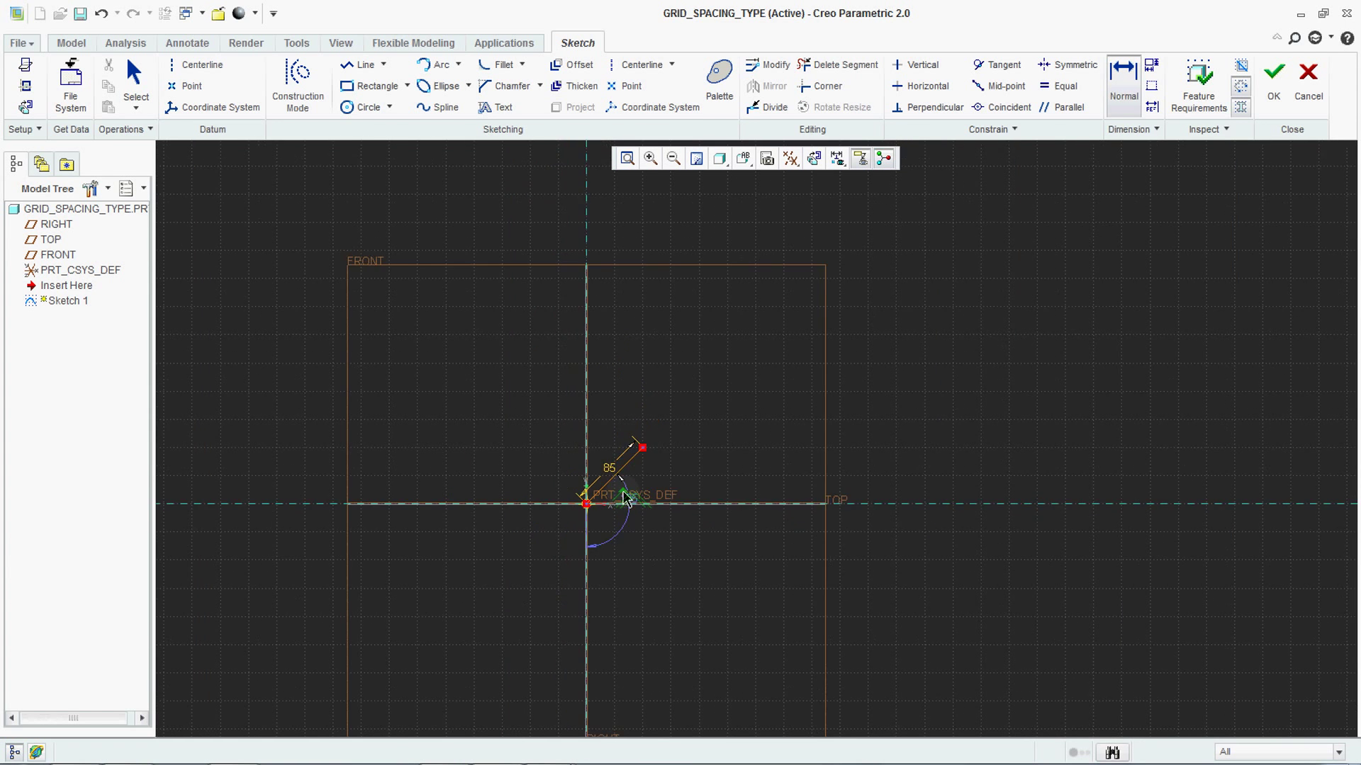
pyautogui.scroll(3, 625, 499)
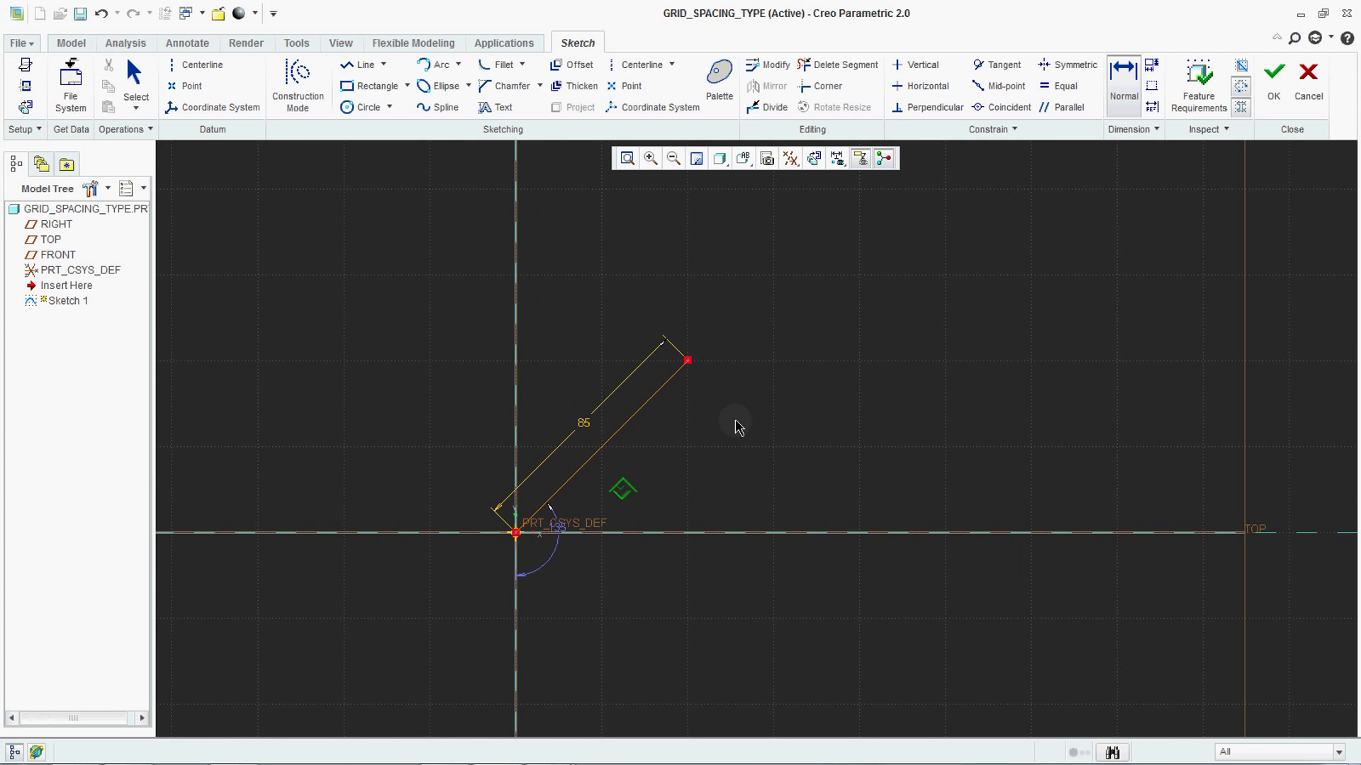
pyautogui.click(1316, 83)
pyautogui.click(650, 409)
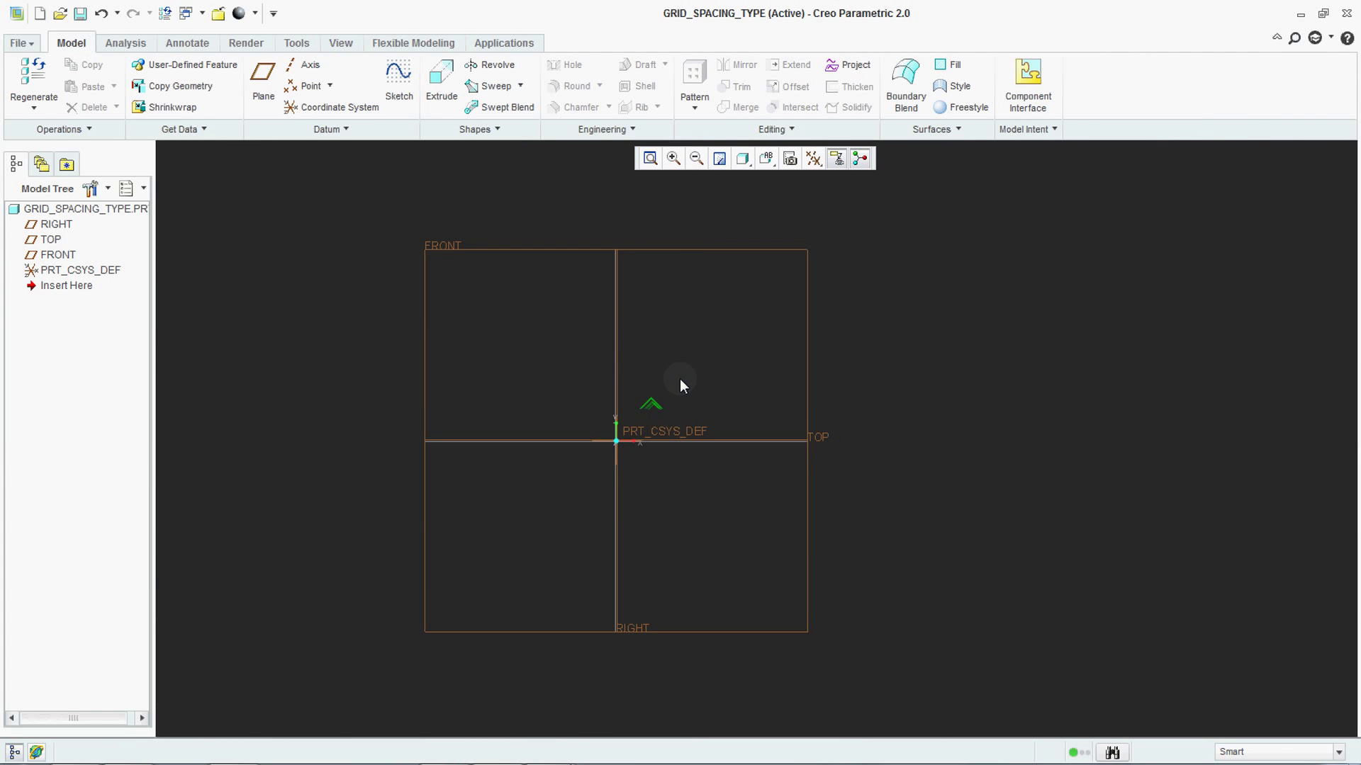
# Step: In Sketcher options, set Grid spacing type to Static and Grid type to Cartesian, then apply
pyautogui.click(25, 44)
pyautogui.click(23, 428)
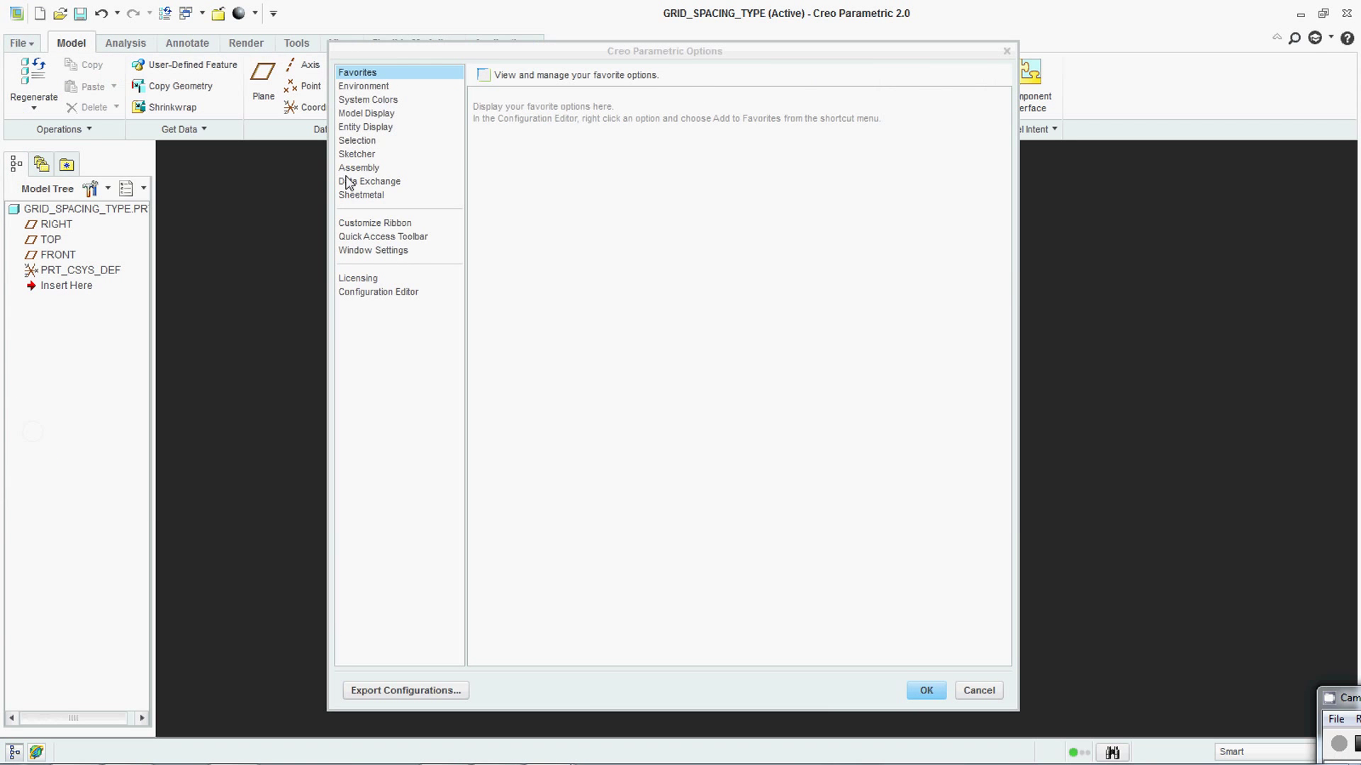
pyautogui.click(368, 154)
pyautogui.scroll(-5, 611, 425)
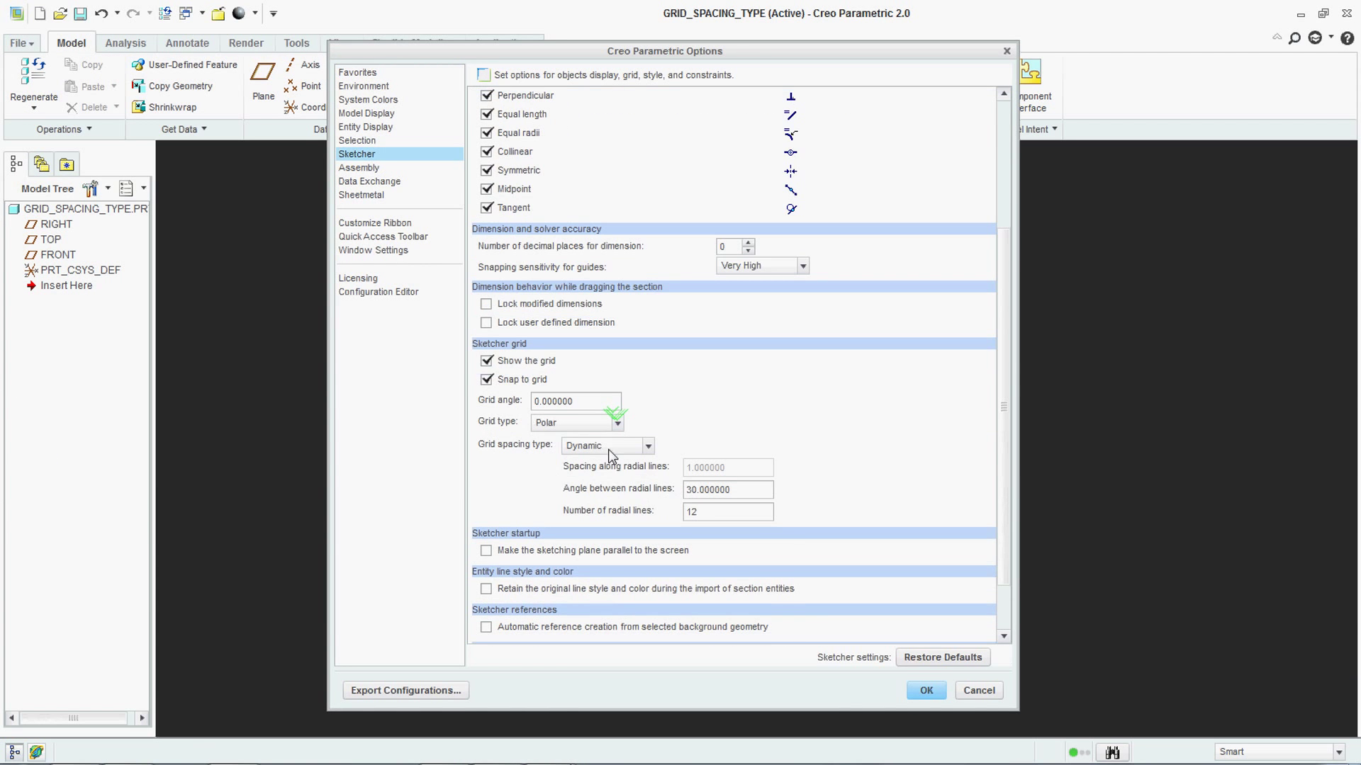
pyautogui.click(615, 444)
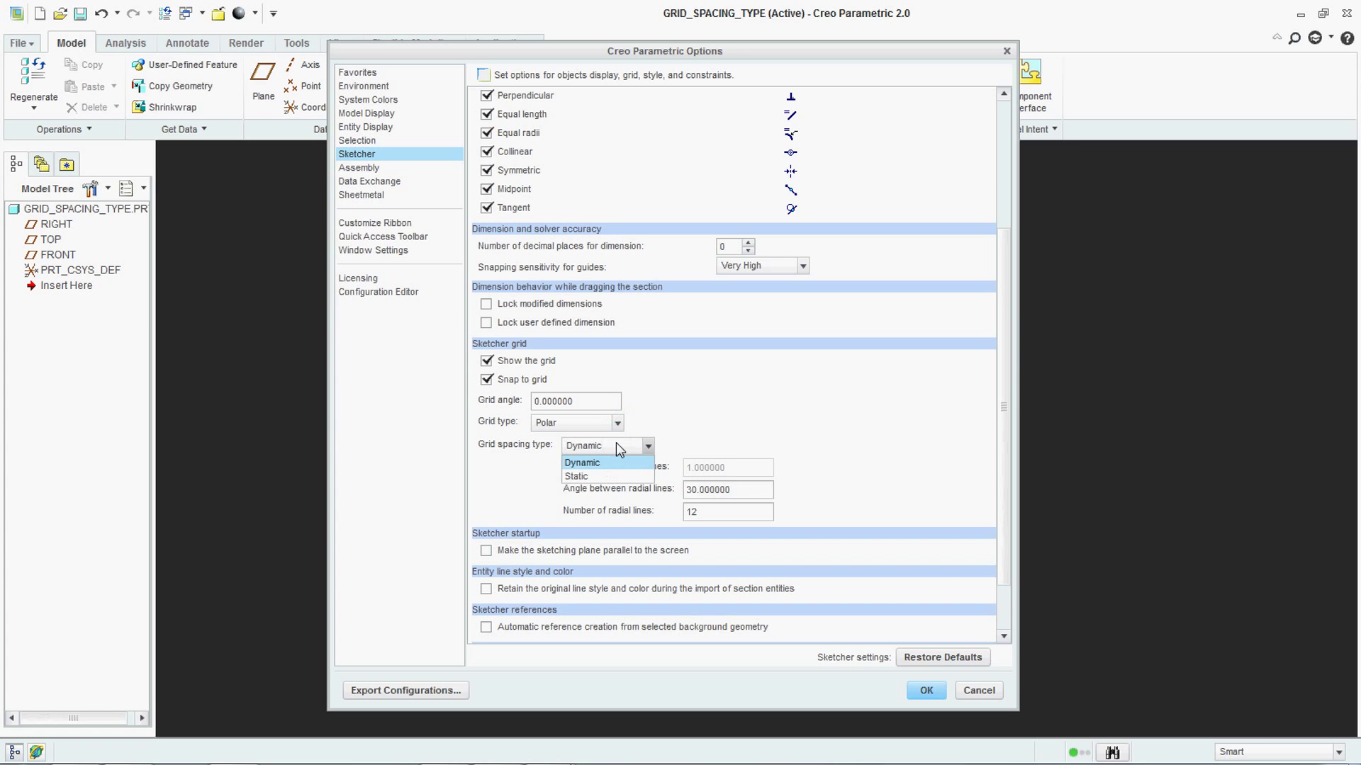
pyautogui.click(601, 478)
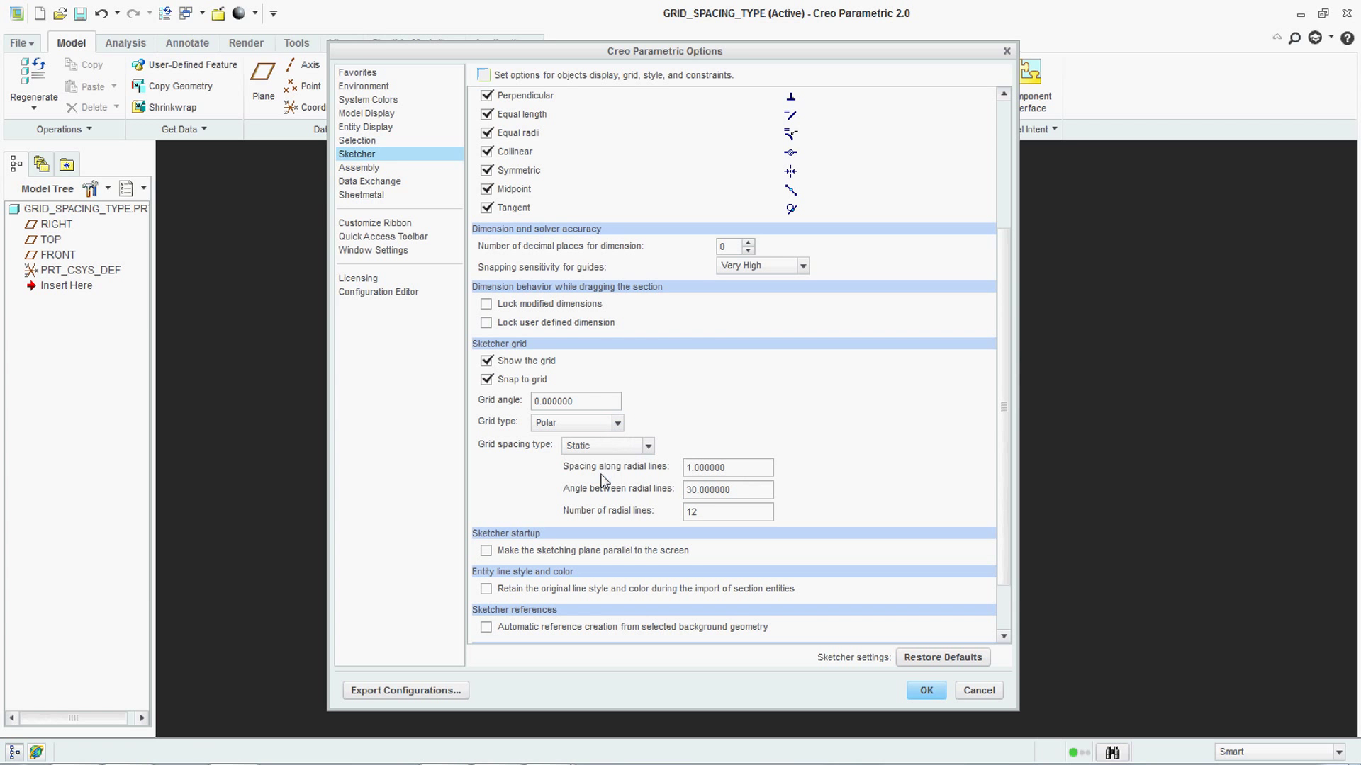
pyautogui.click(590, 425)
pyautogui.click(580, 438)
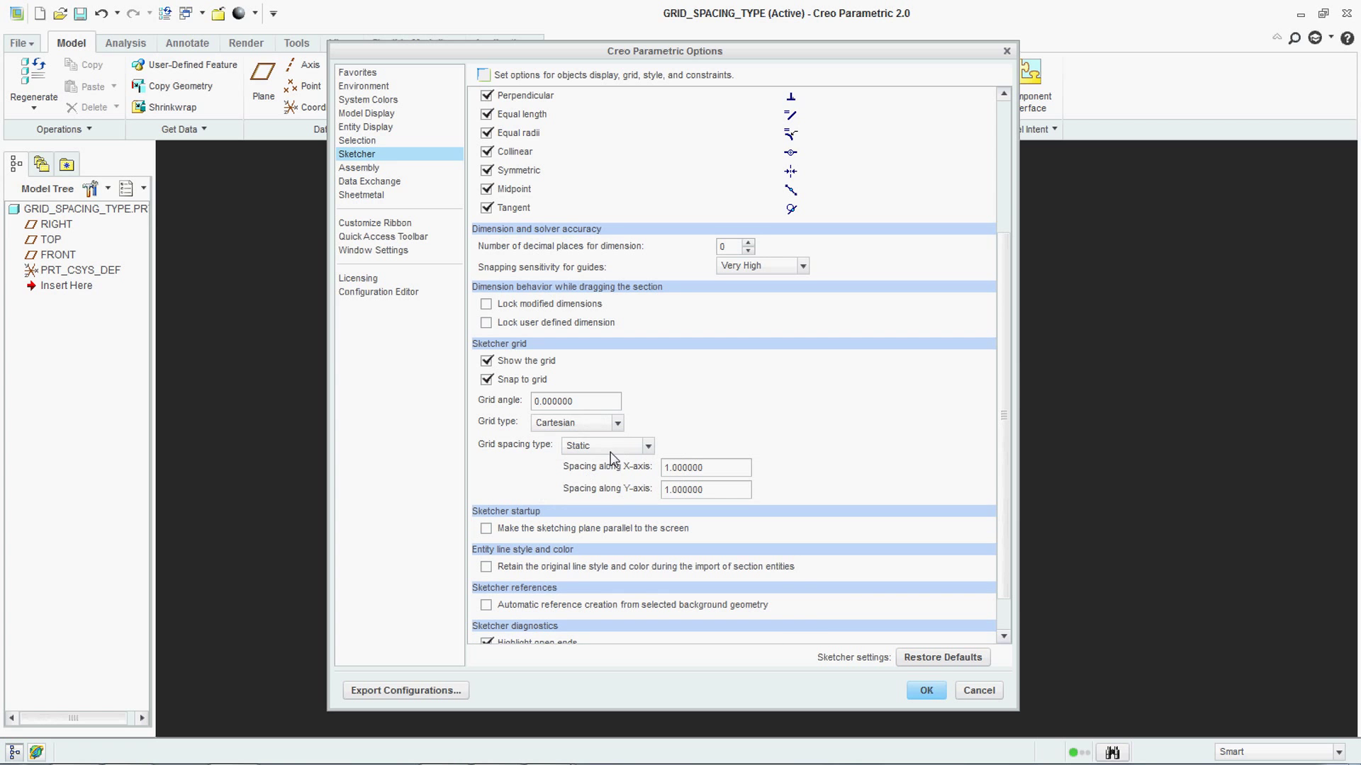
pyautogui.click(923, 691)
# Step: Decline saving the settings to a configuration file and start a new sketch on FRONT
pyautogui.click(679, 452)
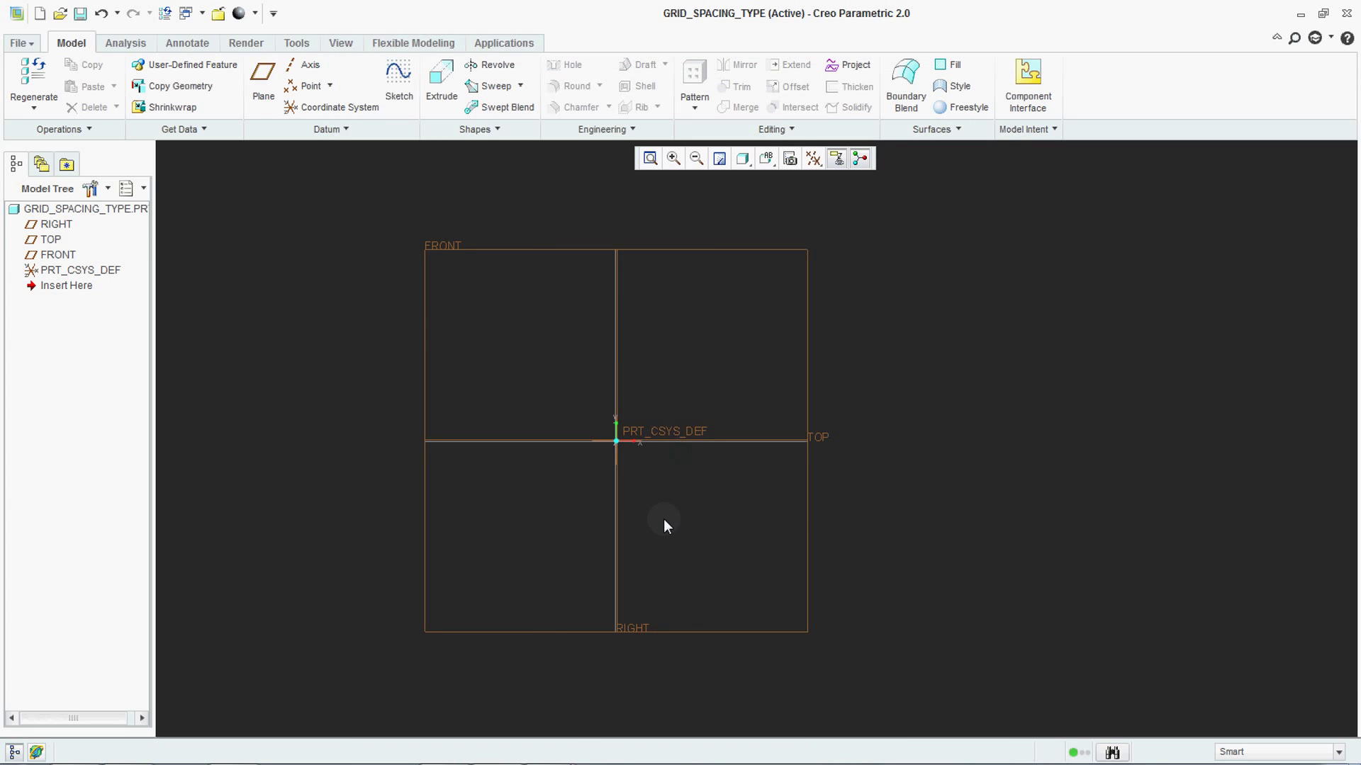
pyautogui.click(399, 78)
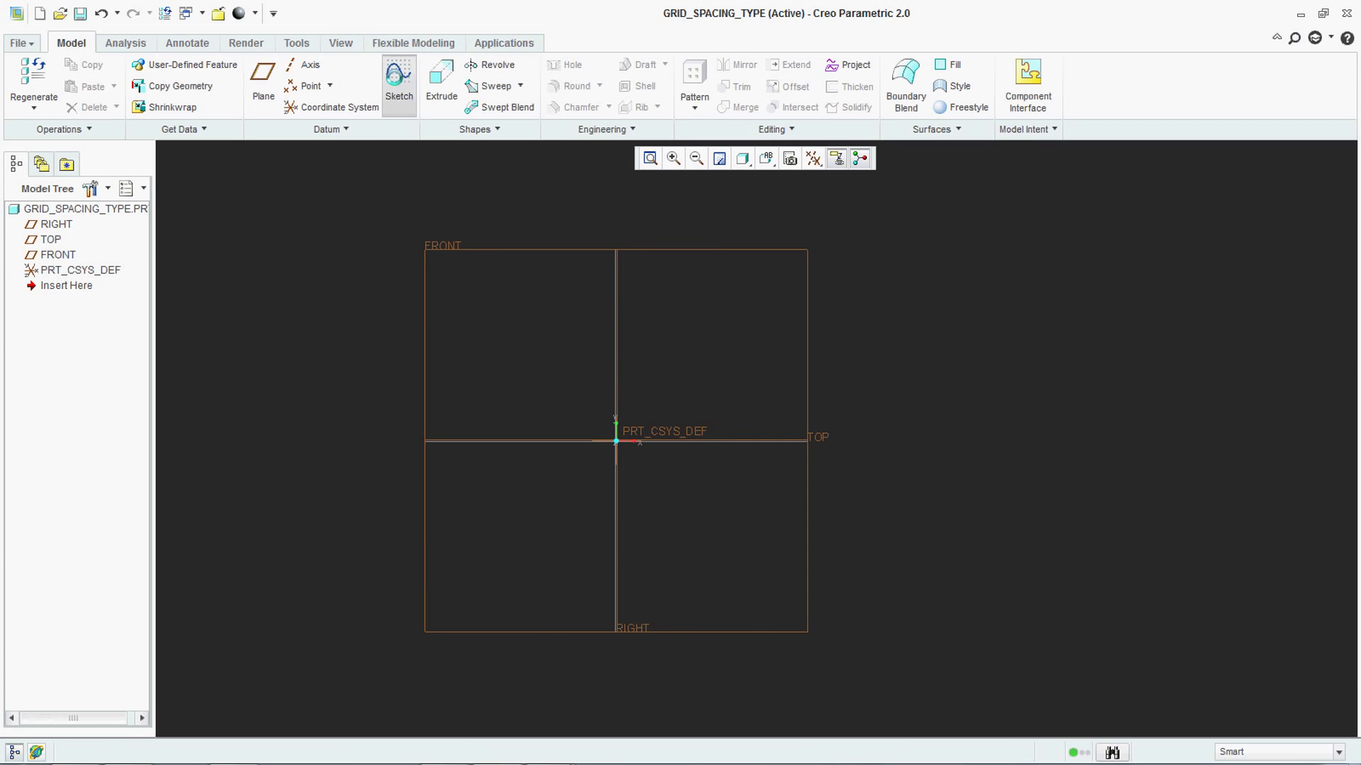
pyautogui.click(448, 251)
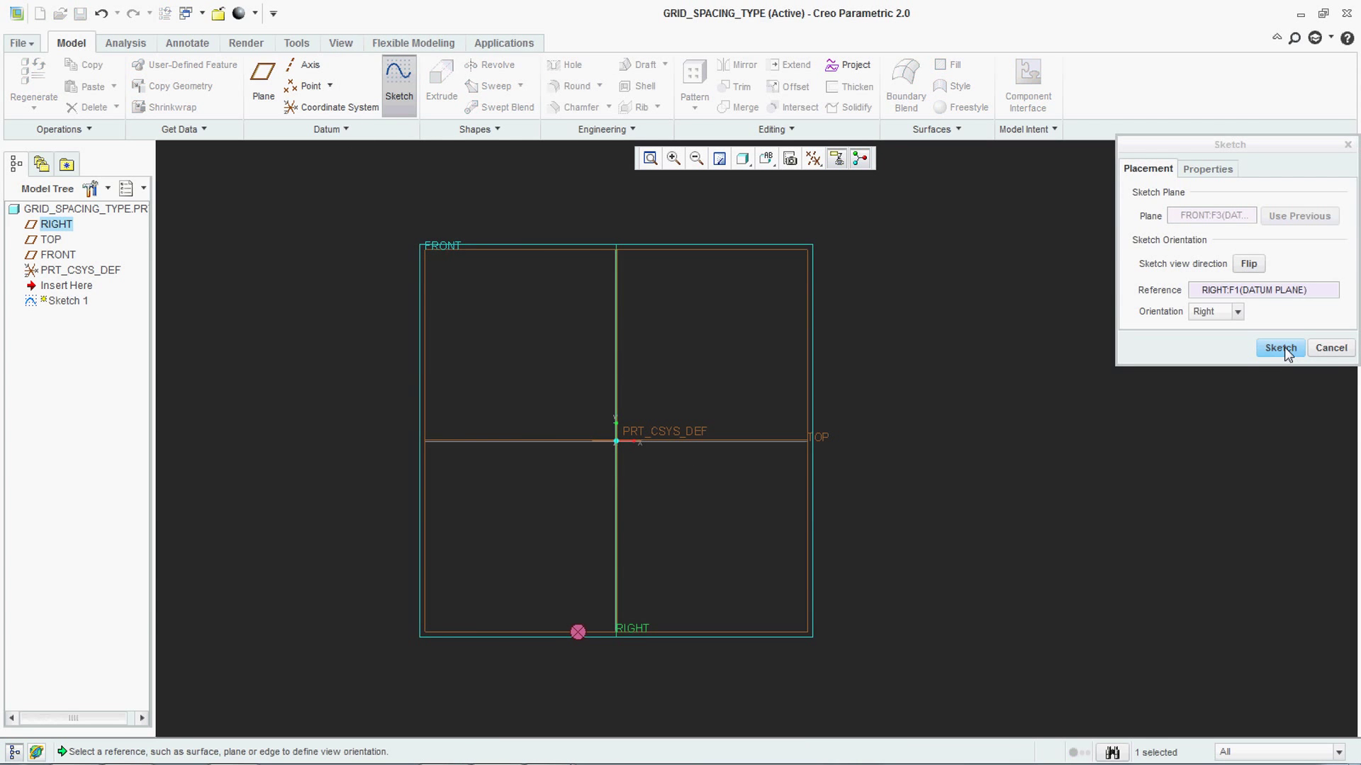
pyautogui.click(1280, 347)
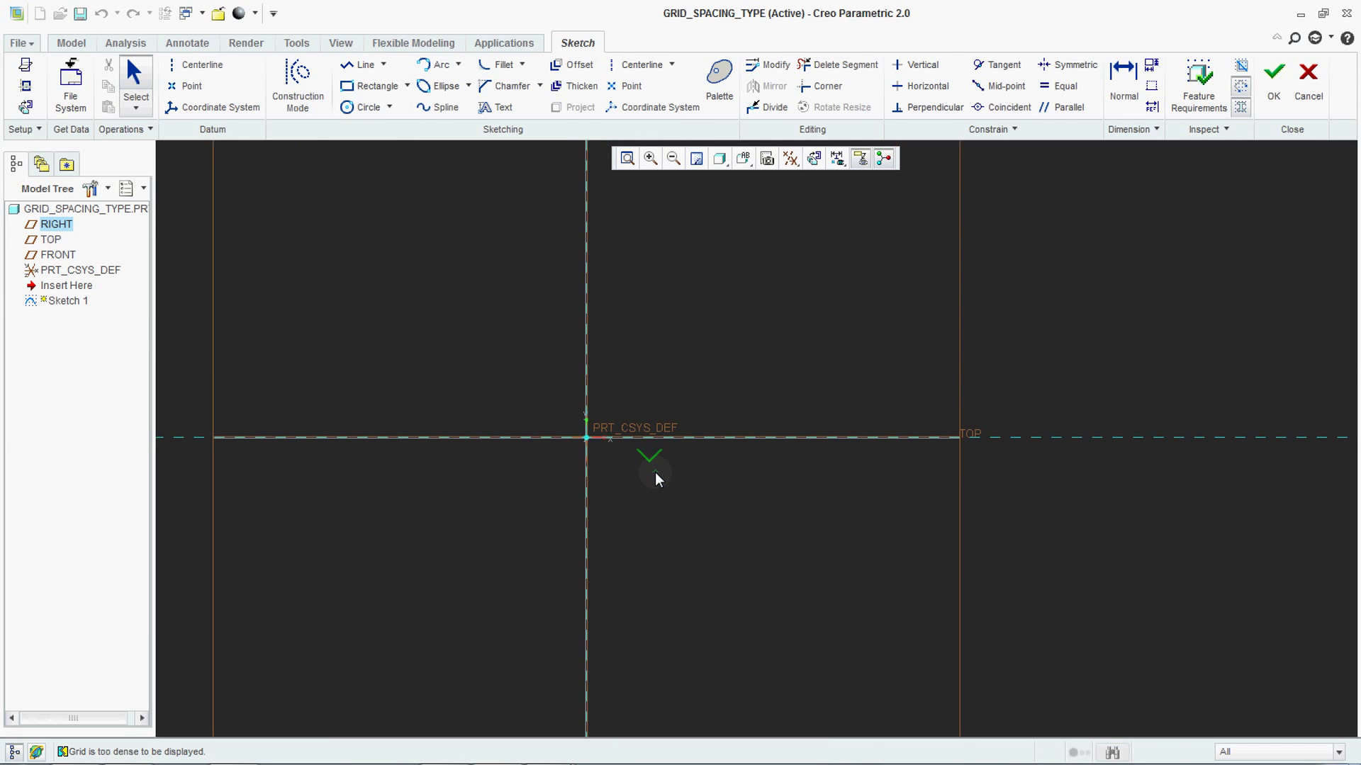
# Step: Toggle the grid display through the sketch display filters
pyautogui.scroll(-3, 655, 472)
pyautogui.scroll(3, 649, 469)
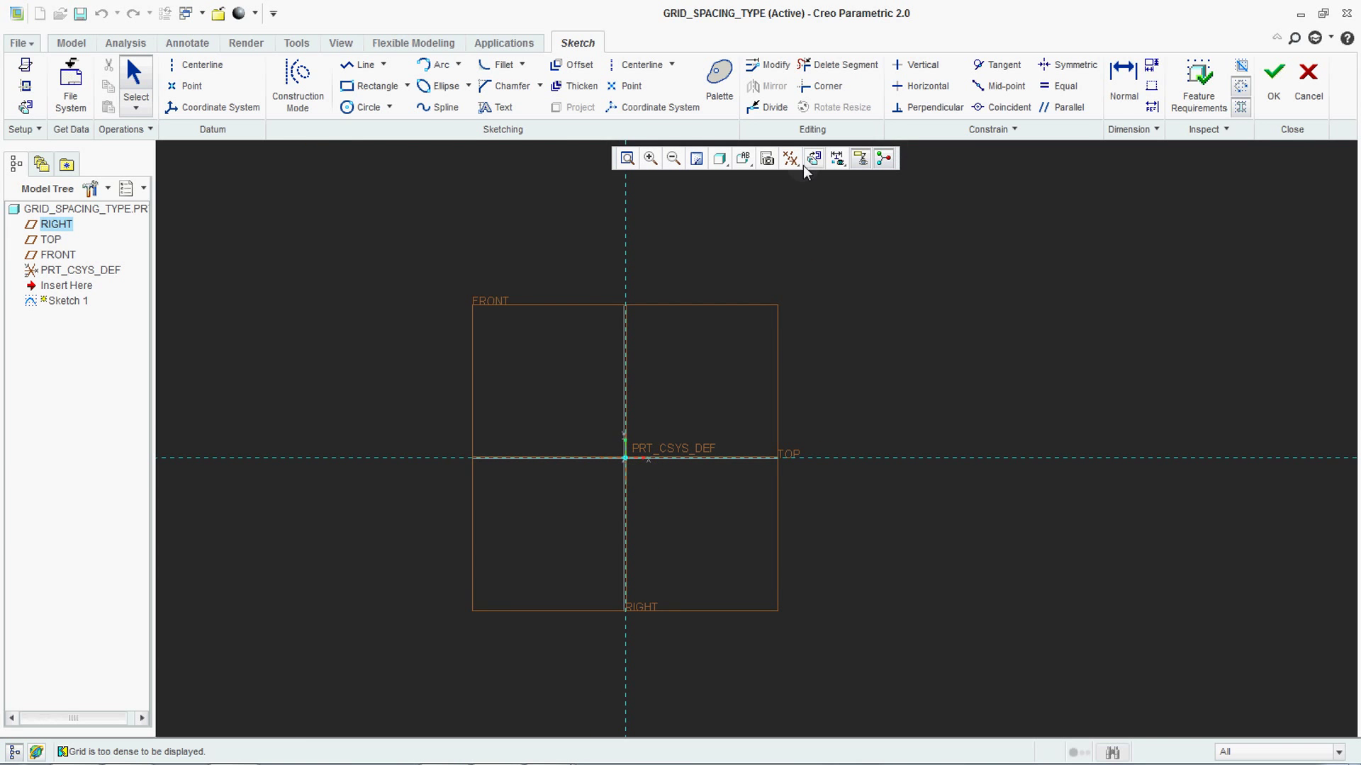
pyautogui.click(838, 160)
pyautogui.click(872, 252)
# Step: Zoom in and out and pan the sketch to see how the Static grid behaves
pyautogui.scroll(-4, 634, 473)
pyautogui.scroll(3, 634, 479)
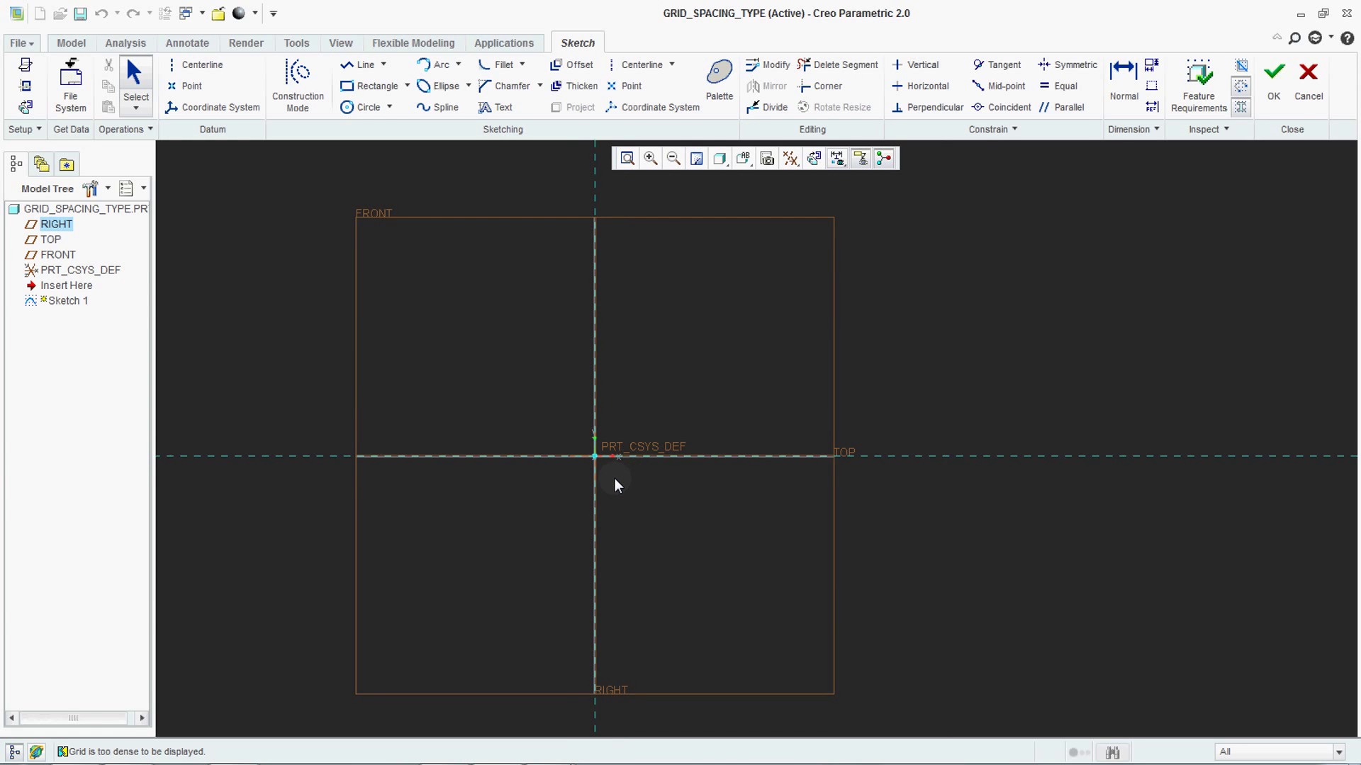
pyautogui.scroll(-2, 601, 458)
pyautogui.scroll(-2, 628, 454)
pyautogui.scroll(-1, 628, 457)
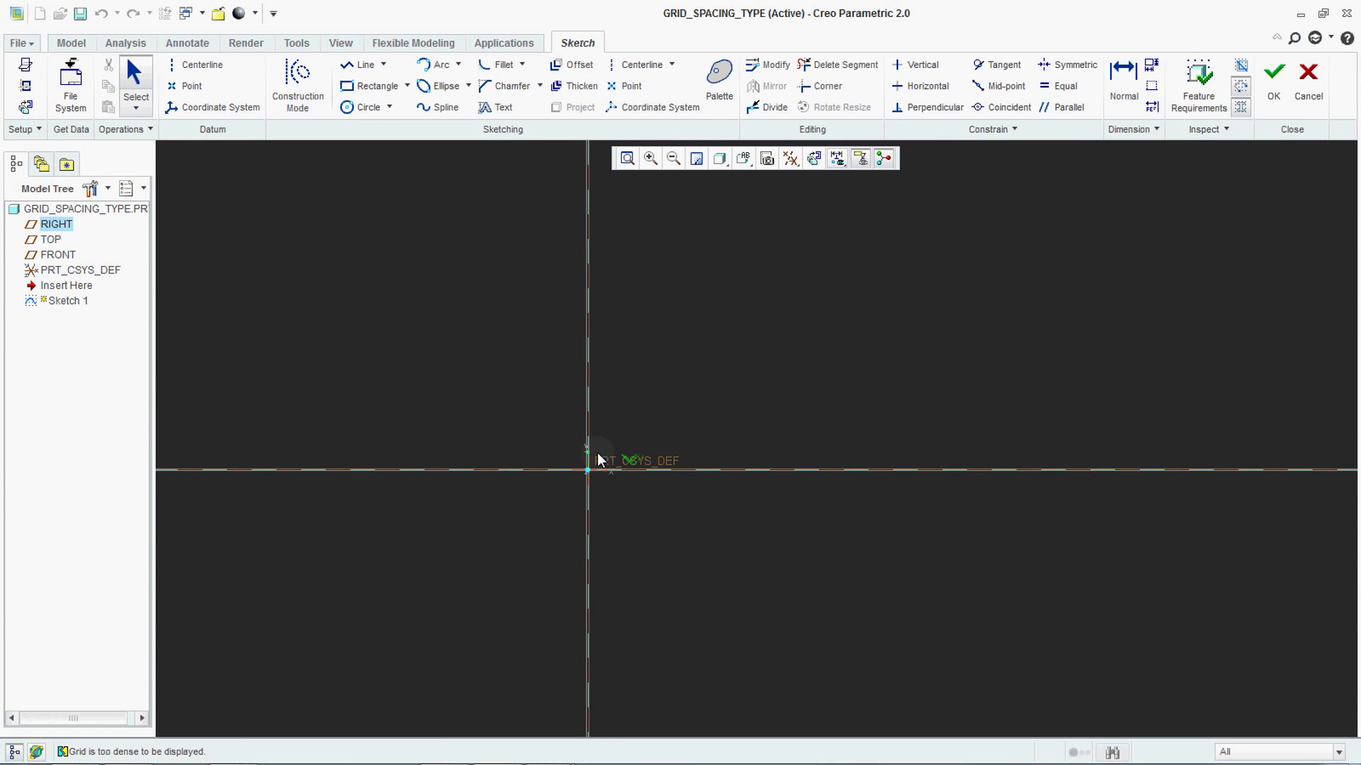
pyautogui.scroll(-1, 599, 456)
pyautogui.scroll(-1, 592, 472)
pyautogui.scroll(-1, 585, 484)
pyautogui.scroll(-1, 585, 487)
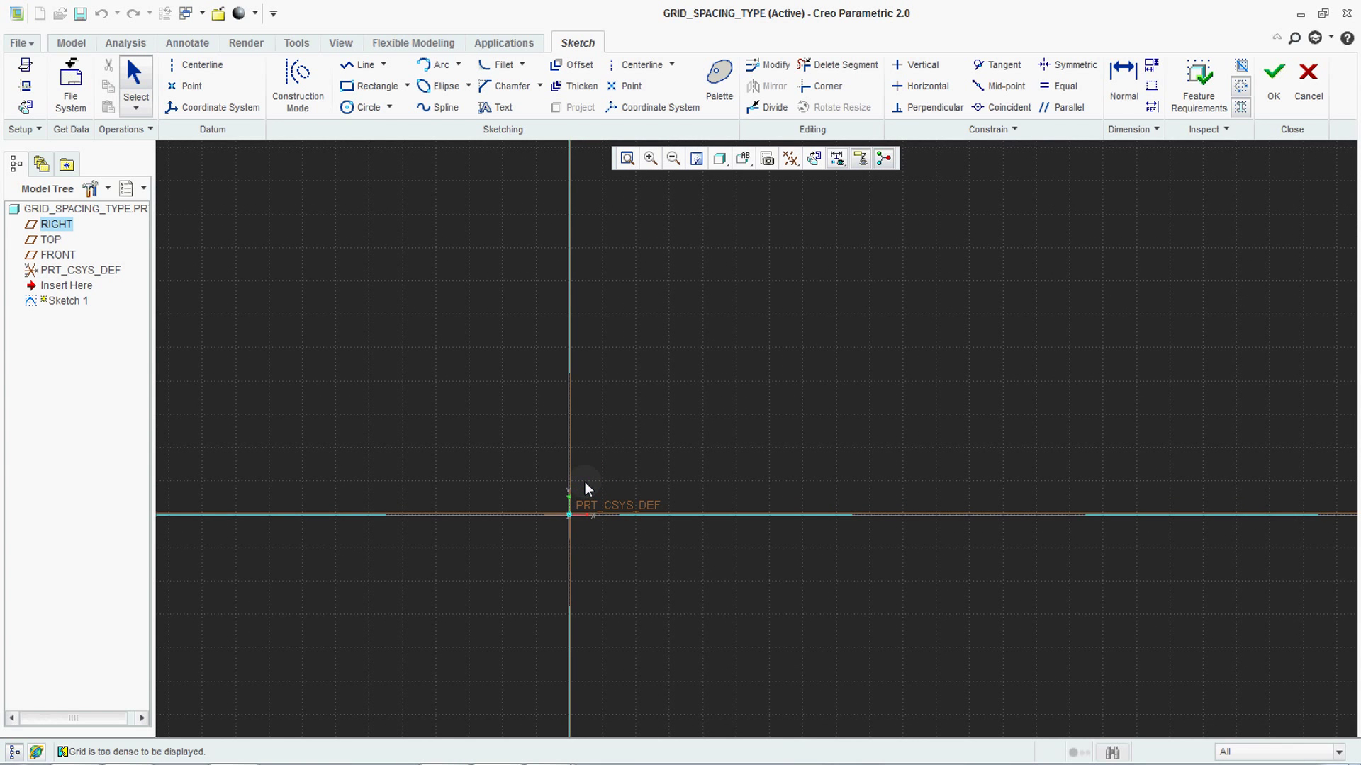
pyautogui.scroll(-1, 599, 510)
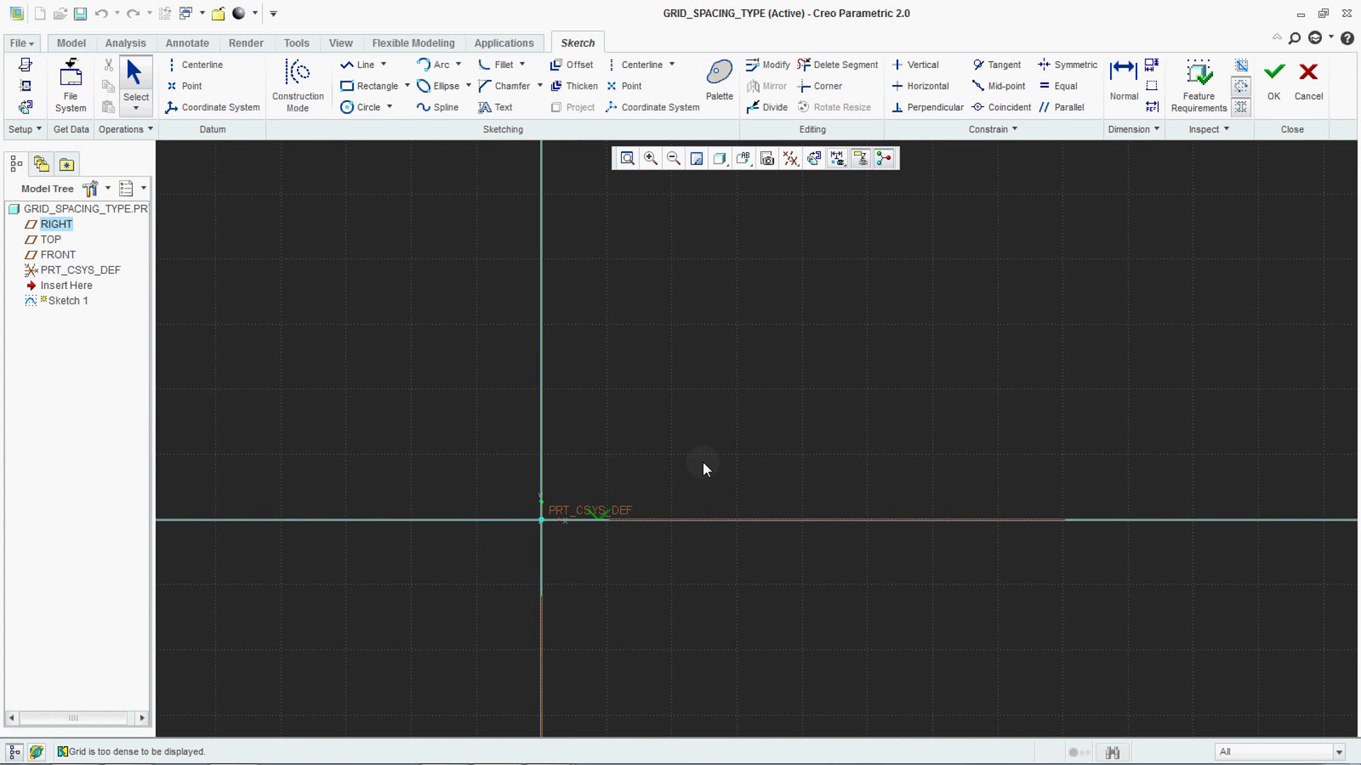
pyautogui.scroll(2, 607, 462)
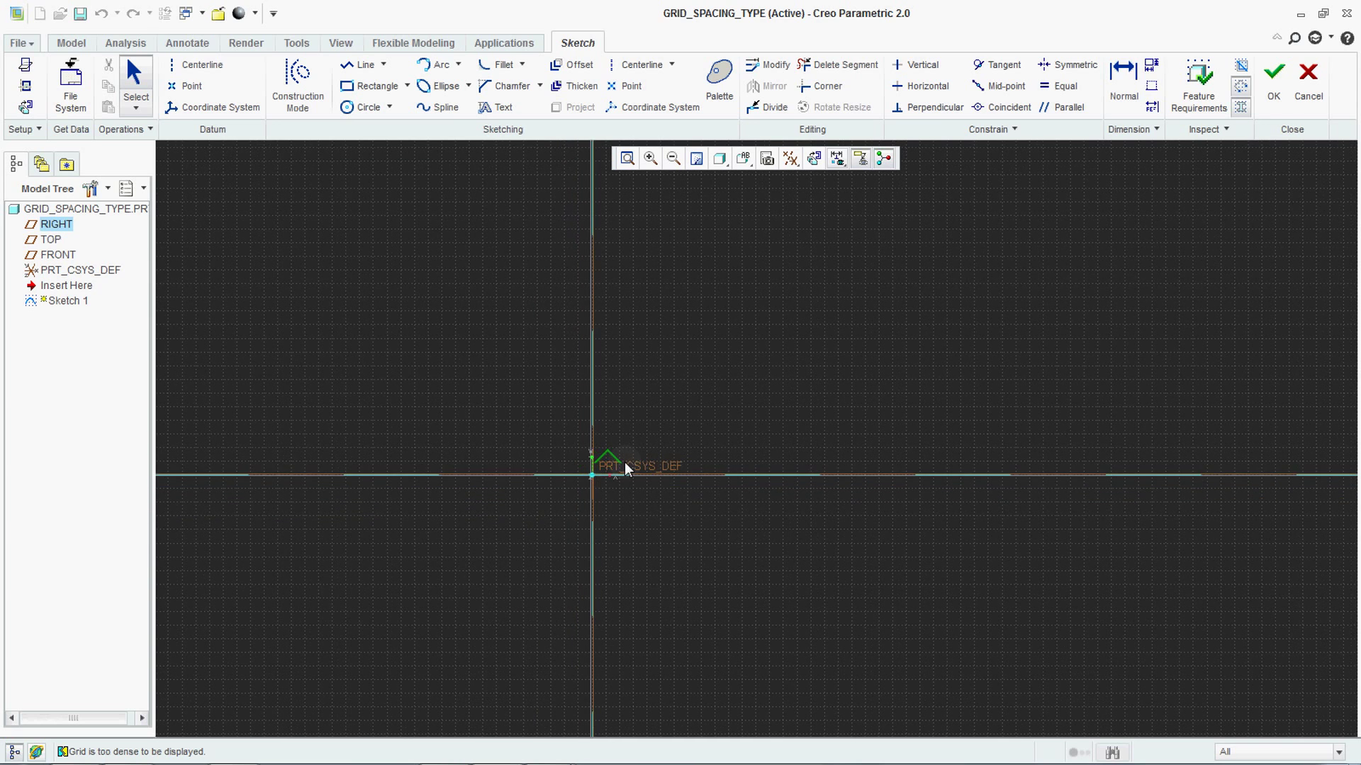
pyautogui.scroll(-3, 623, 465)
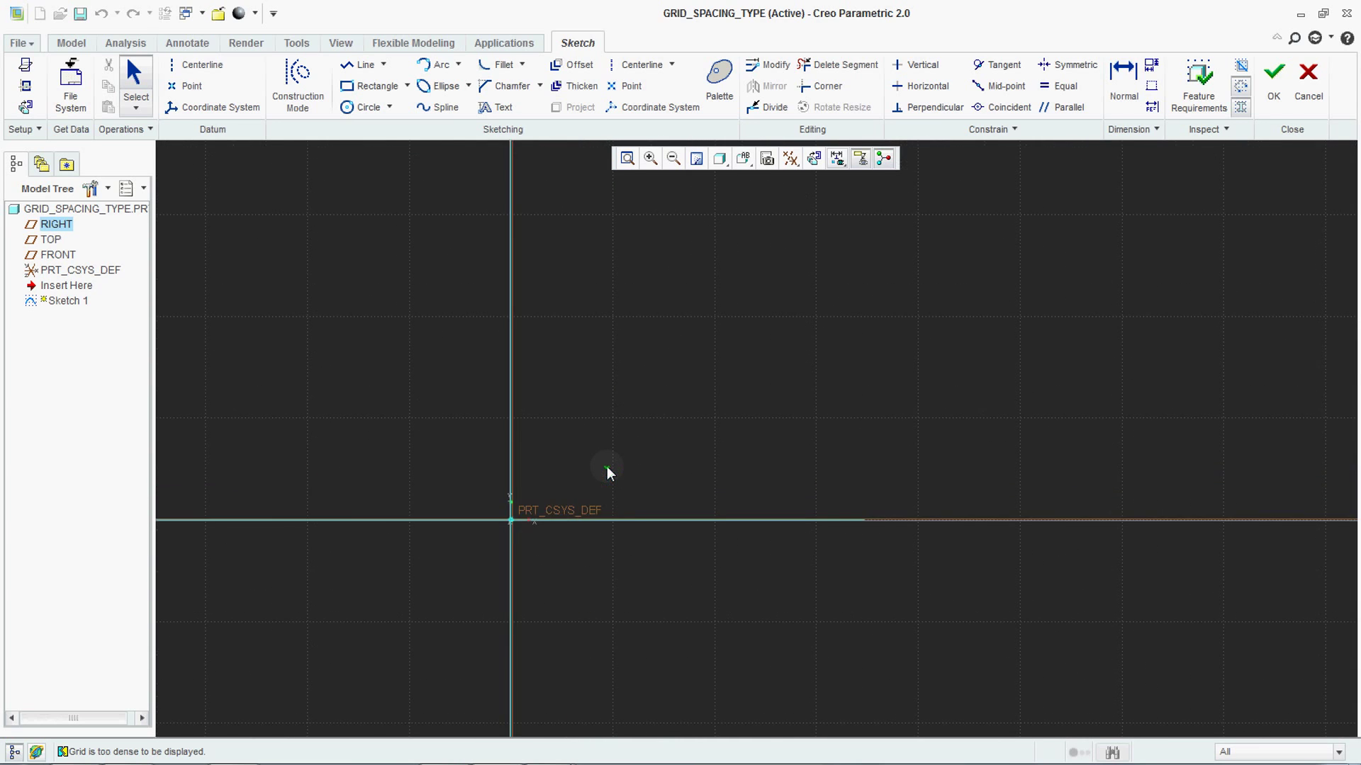
pyautogui.scroll(3, 607, 472)
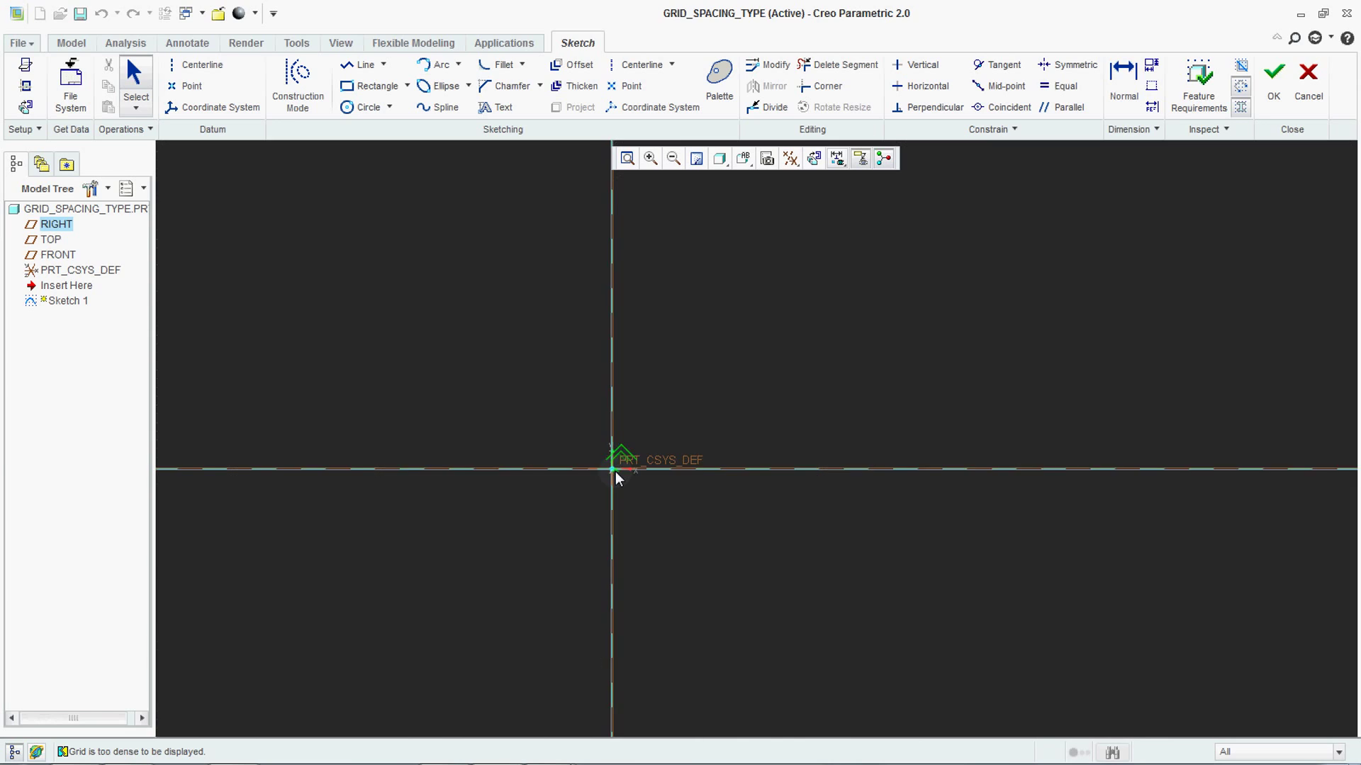
pyautogui.moveTo(616, 479)
pyautogui.mouseDown(button='middle')
pyautogui.moveTo(611, 489)
pyautogui.moveTo(586, 462)
pyautogui.mouseUp(button='middle')
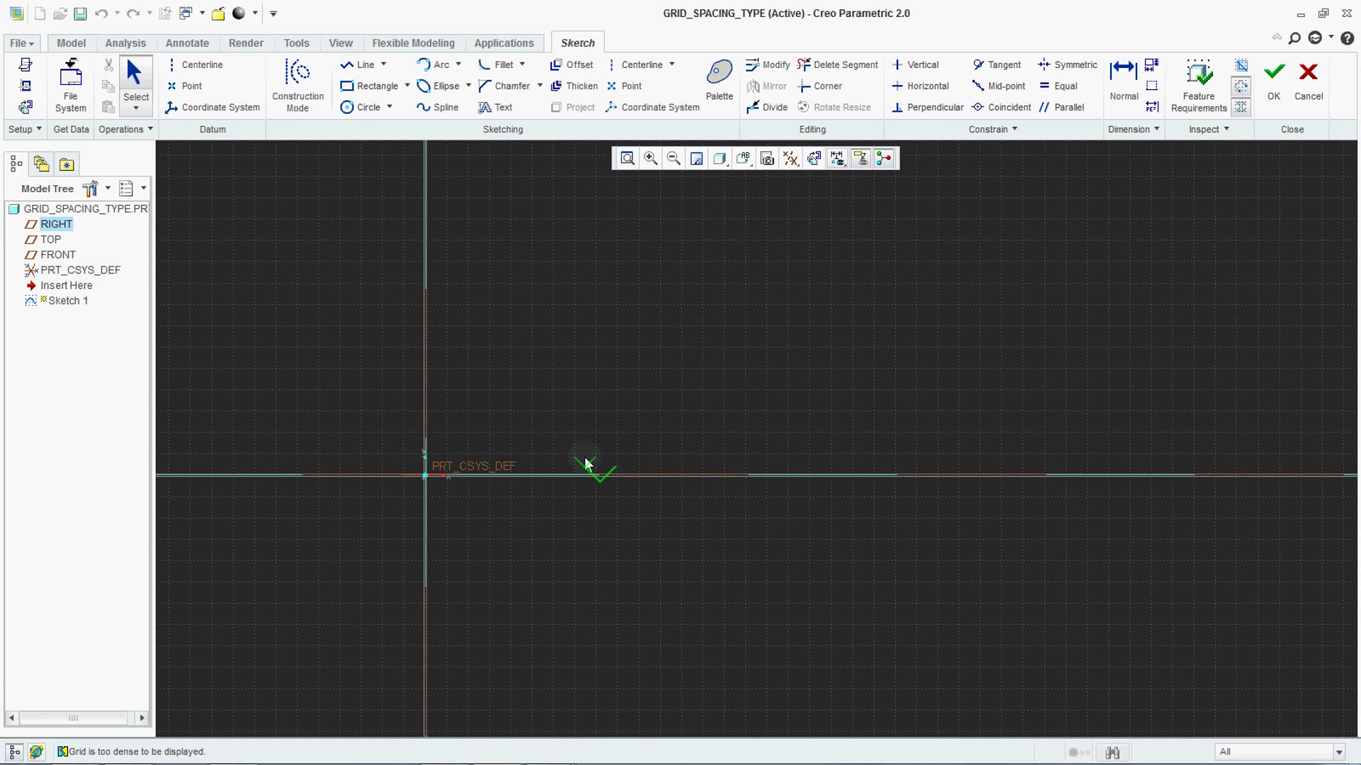
pyautogui.scroll(-3, 586, 464)
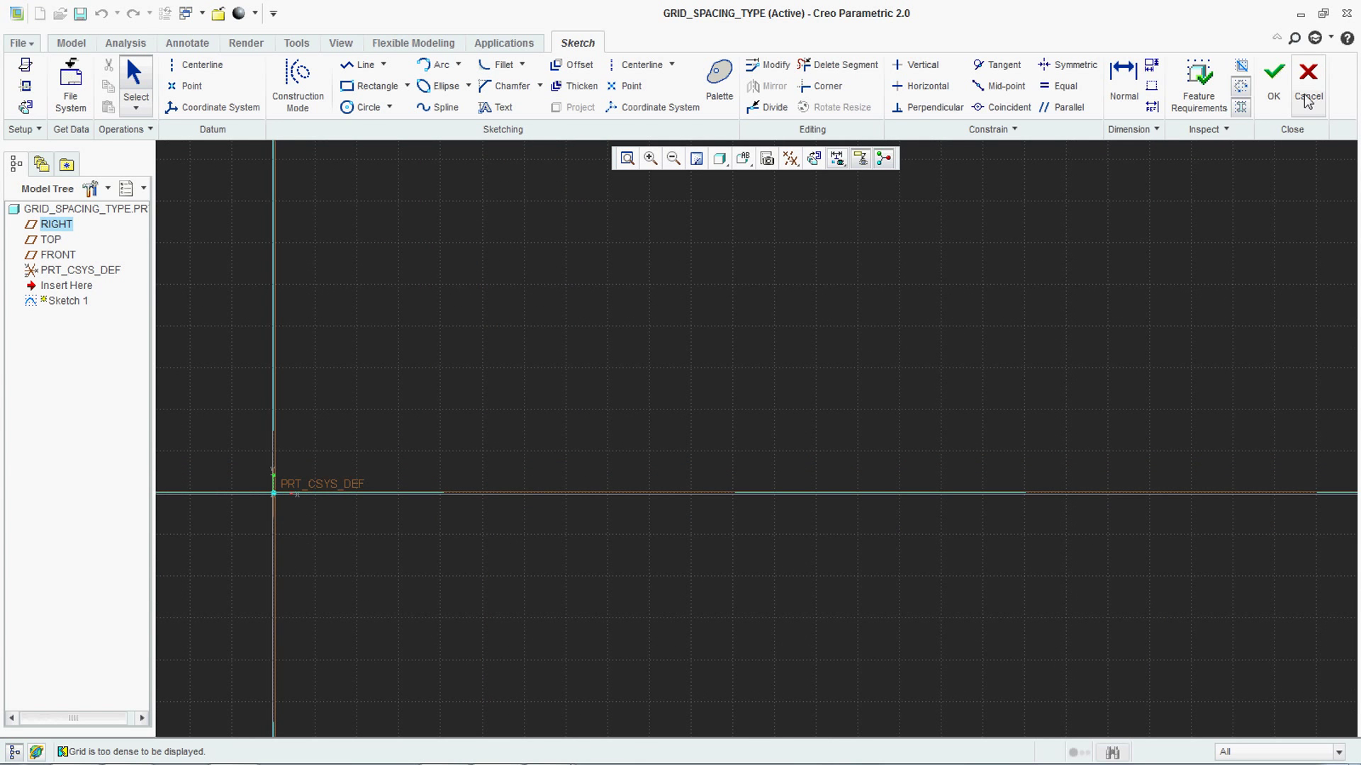
pyautogui.scroll(2, 711, 447)
# Step: Set Sketcher grid type Cartesian and spacing Dynamic without saving to a config file, then cancel the sketch
pyautogui.click(21, 43)
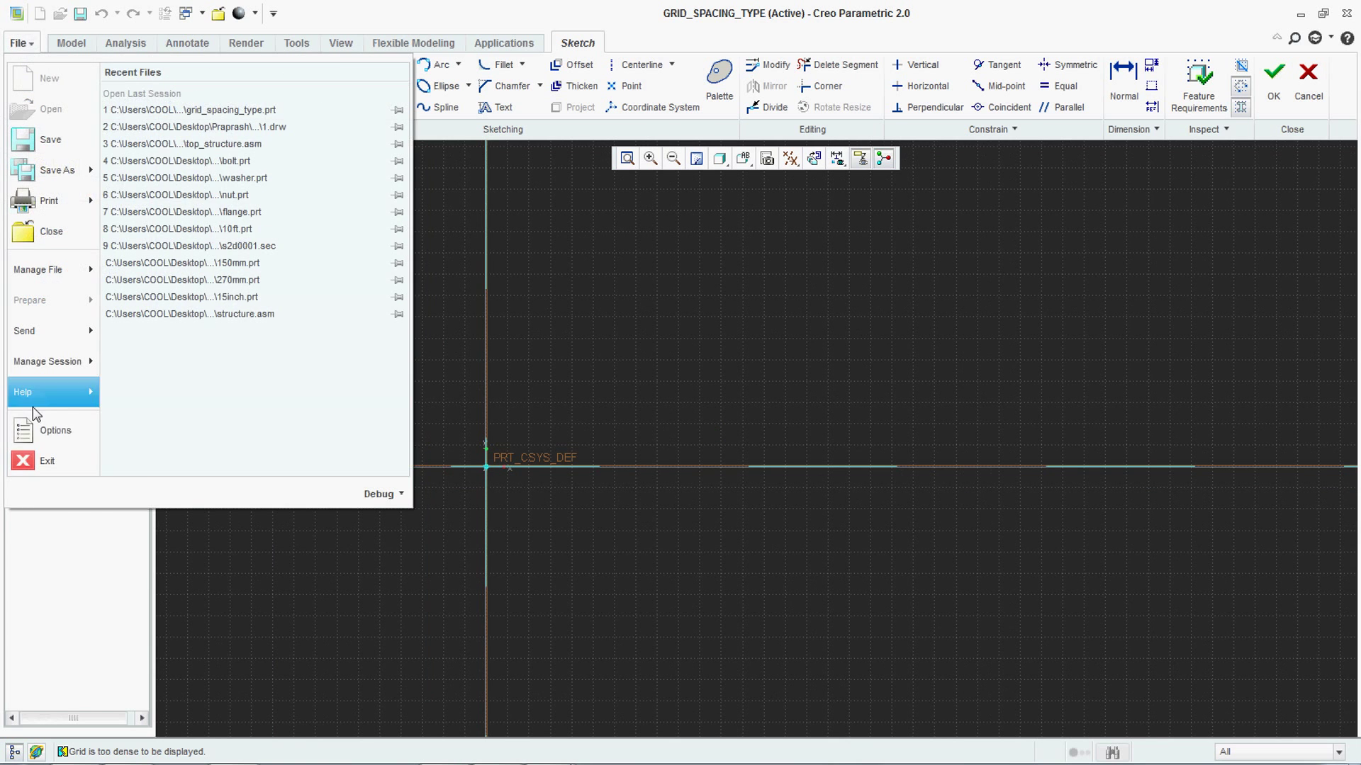
pyautogui.click(41, 433)
pyautogui.click(358, 154)
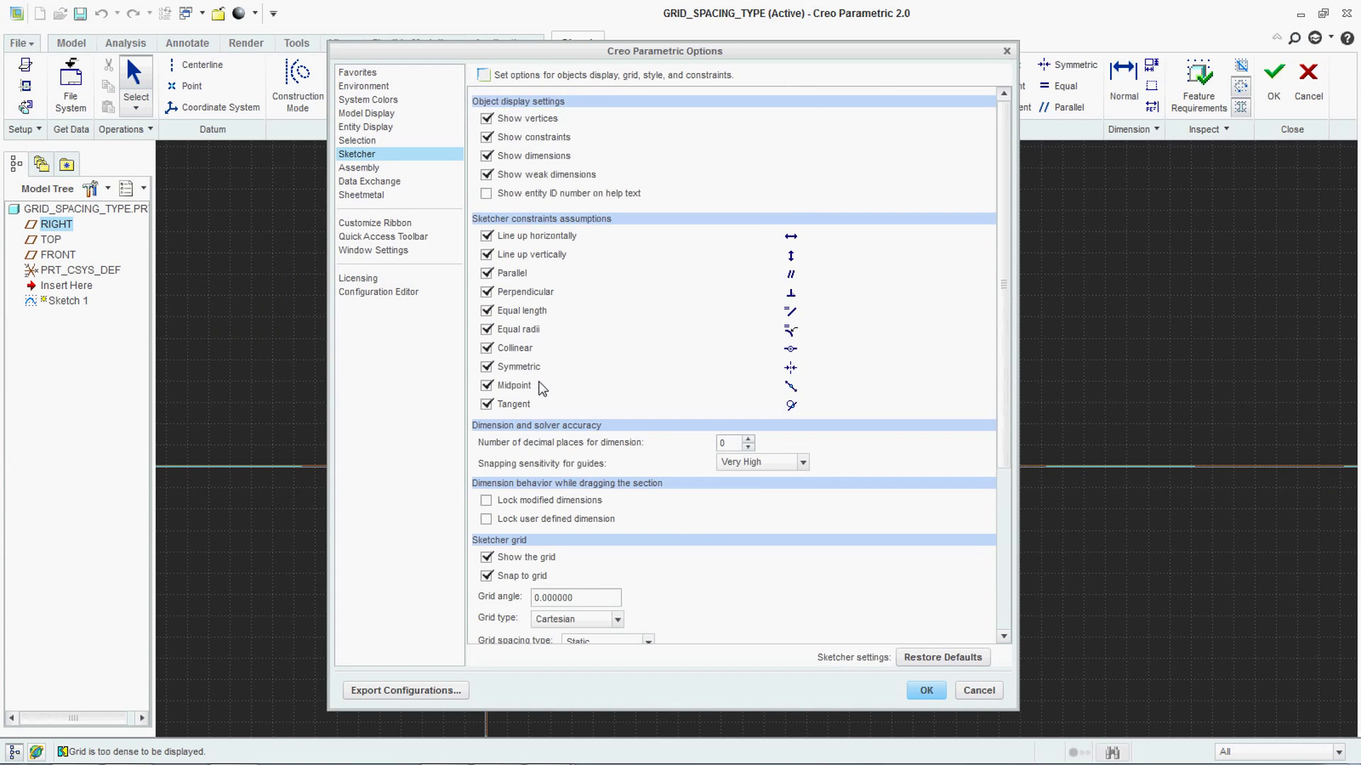
pyautogui.scroll(-5, 541, 383)
pyautogui.scroll(1, 541, 383)
pyautogui.click(593, 426)
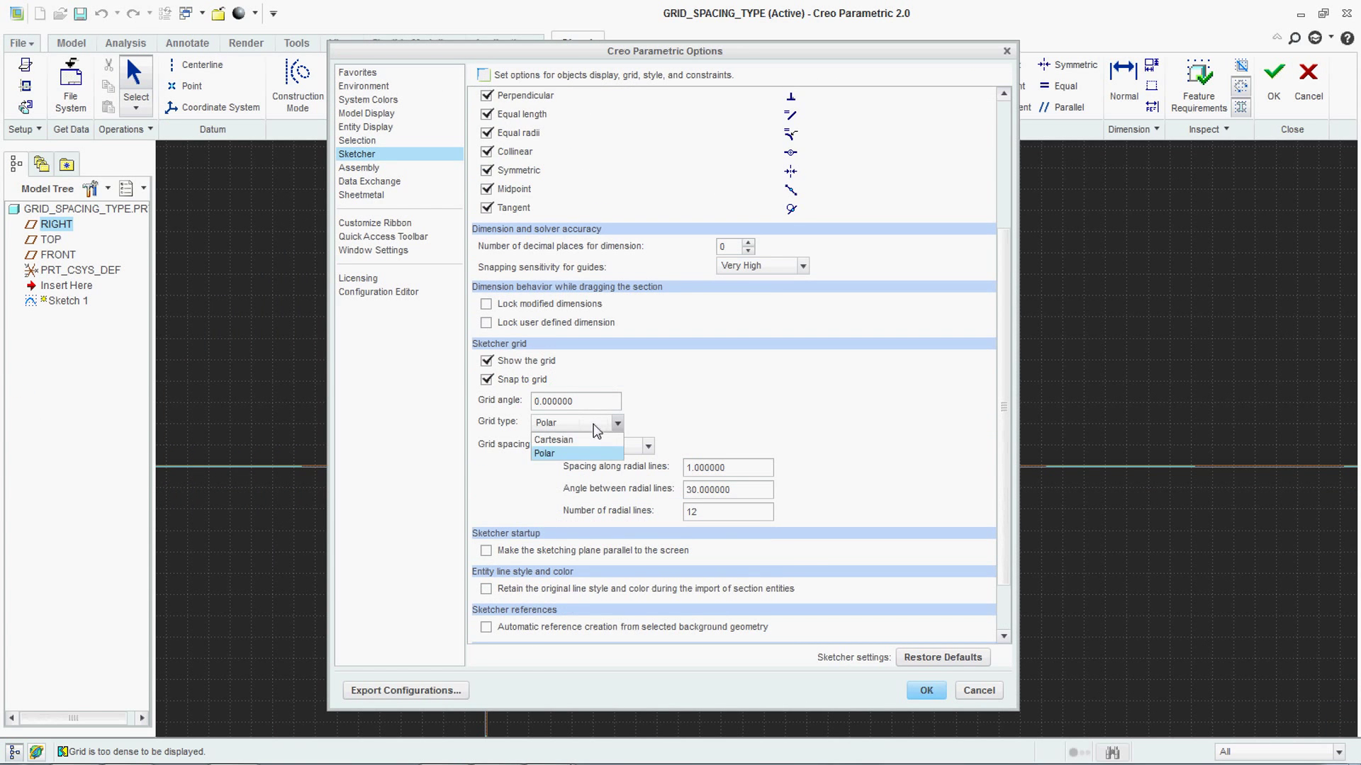
pyautogui.click(592, 441)
pyautogui.click(594, 448)
pyautogui.click(581, 461)
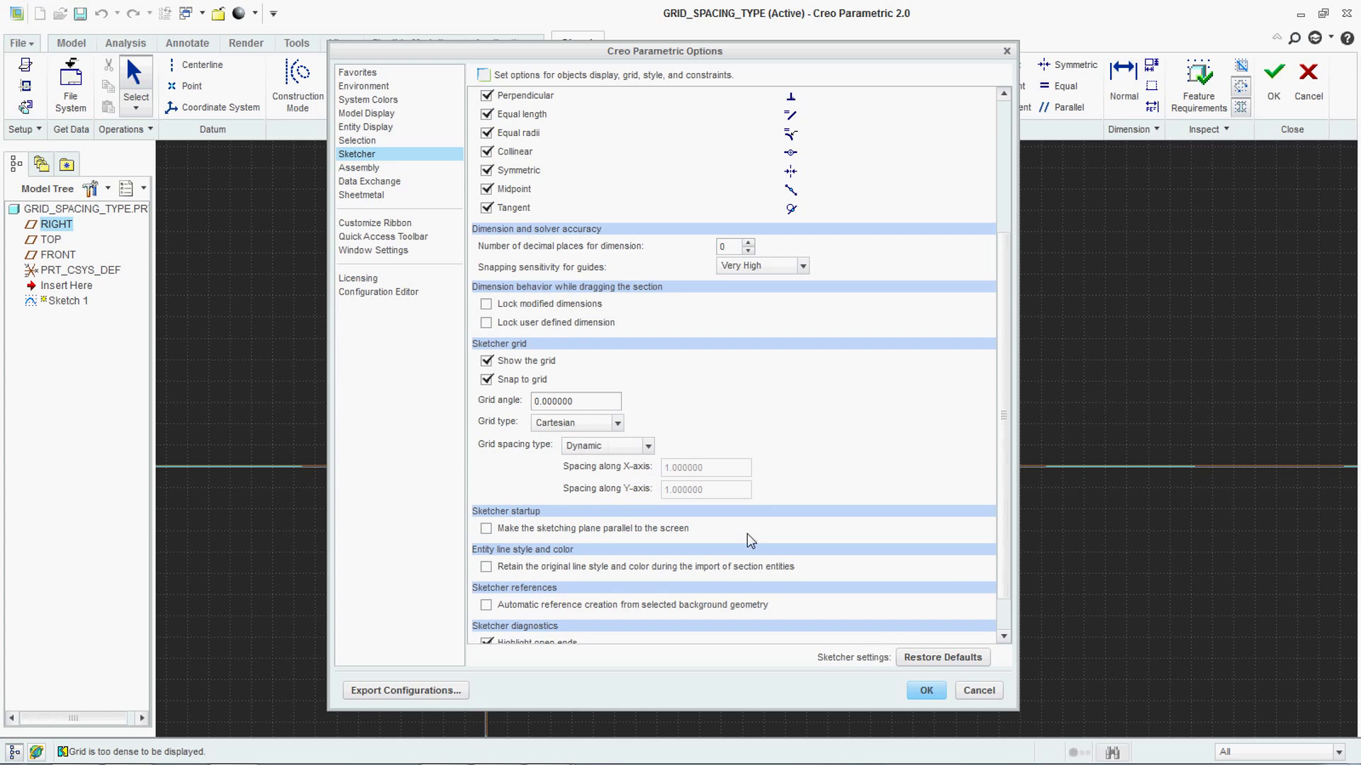
pyautogui.click(934, 693)
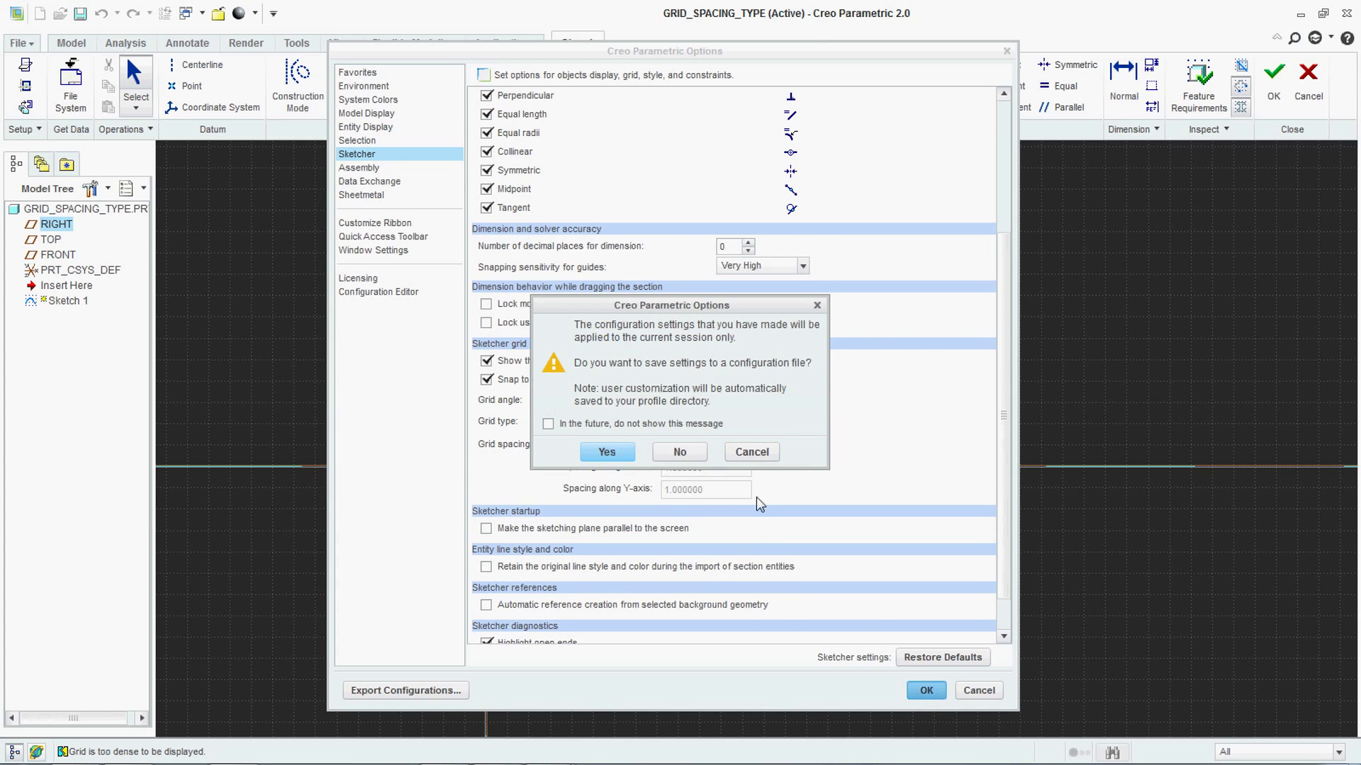
pyautogui.click(692, 449)
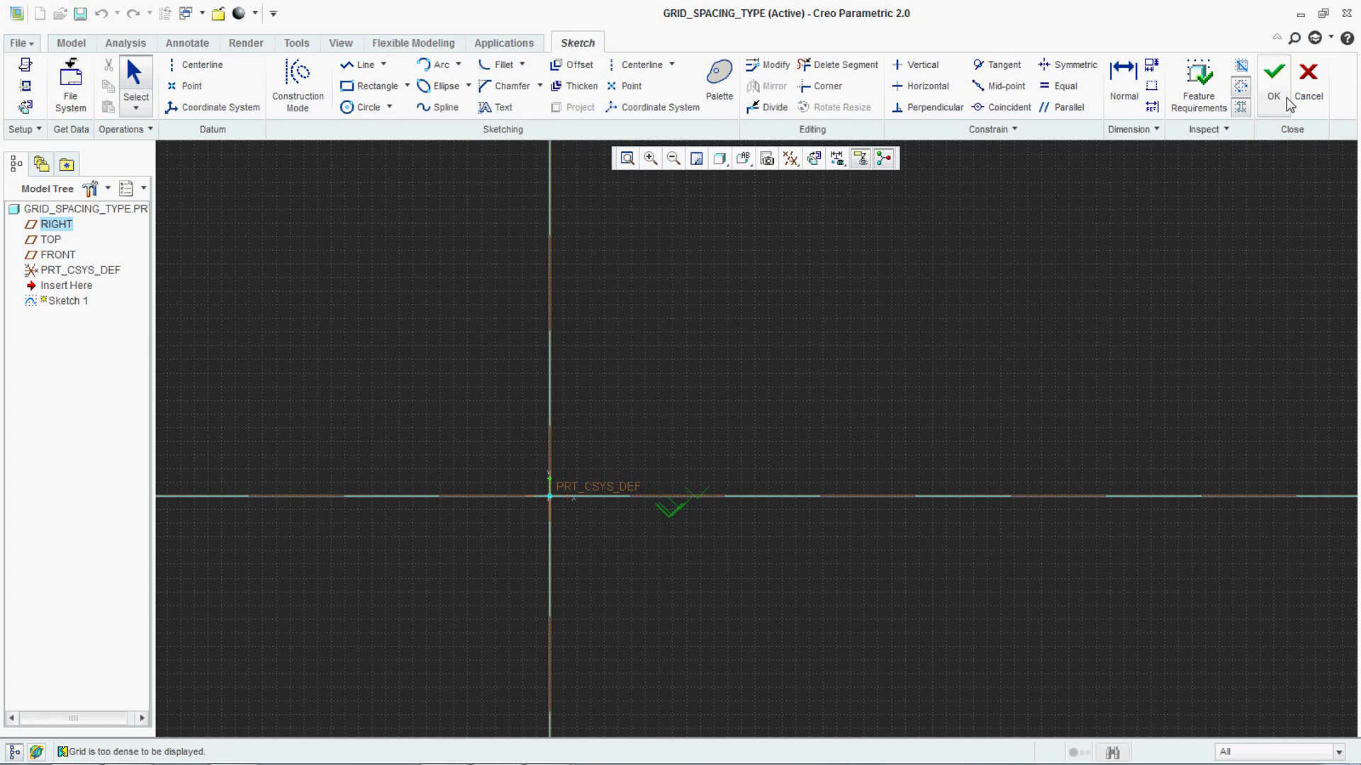
pyautogui.click(1308, 81)
# Step: Confirm quitting the old sketch and start a new sketch on the FRONT plane
pyautogui.click(660, 408)
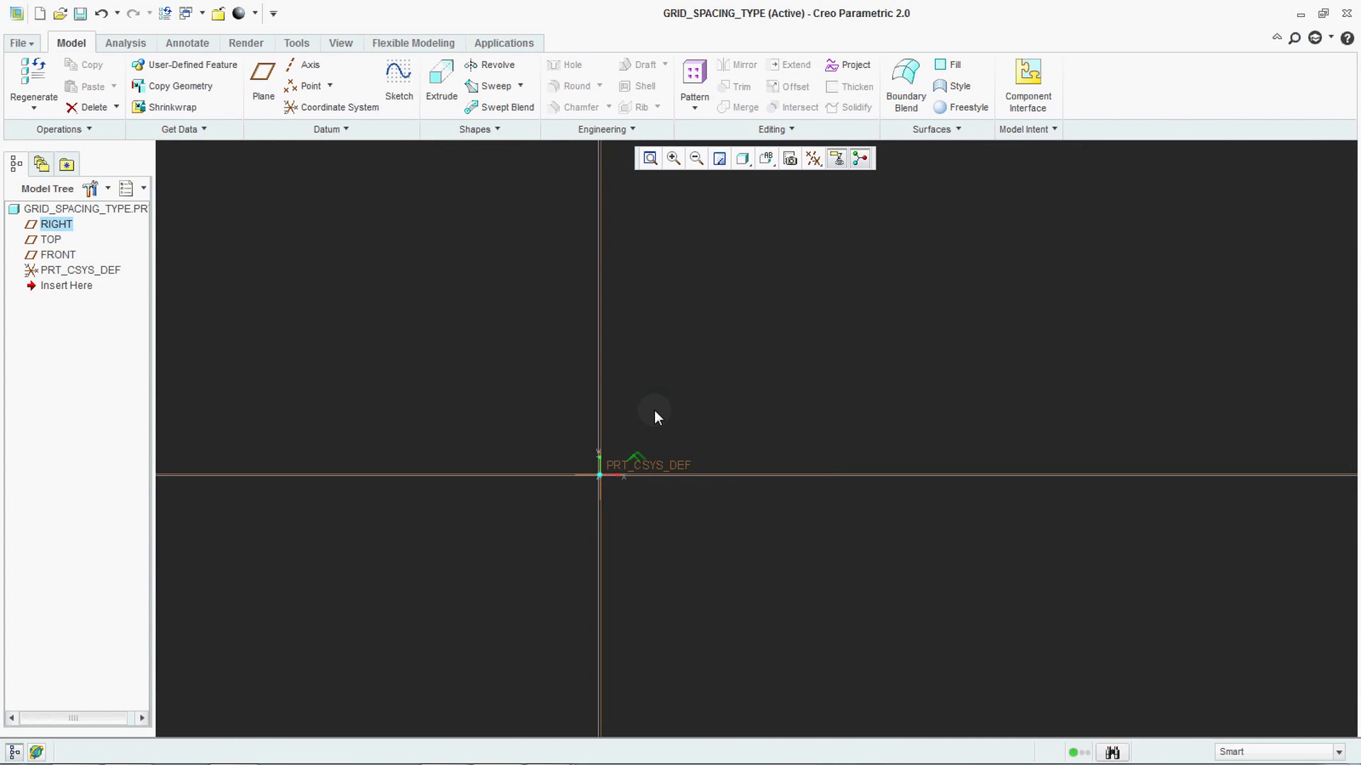
pyautogui.click(398, 77)
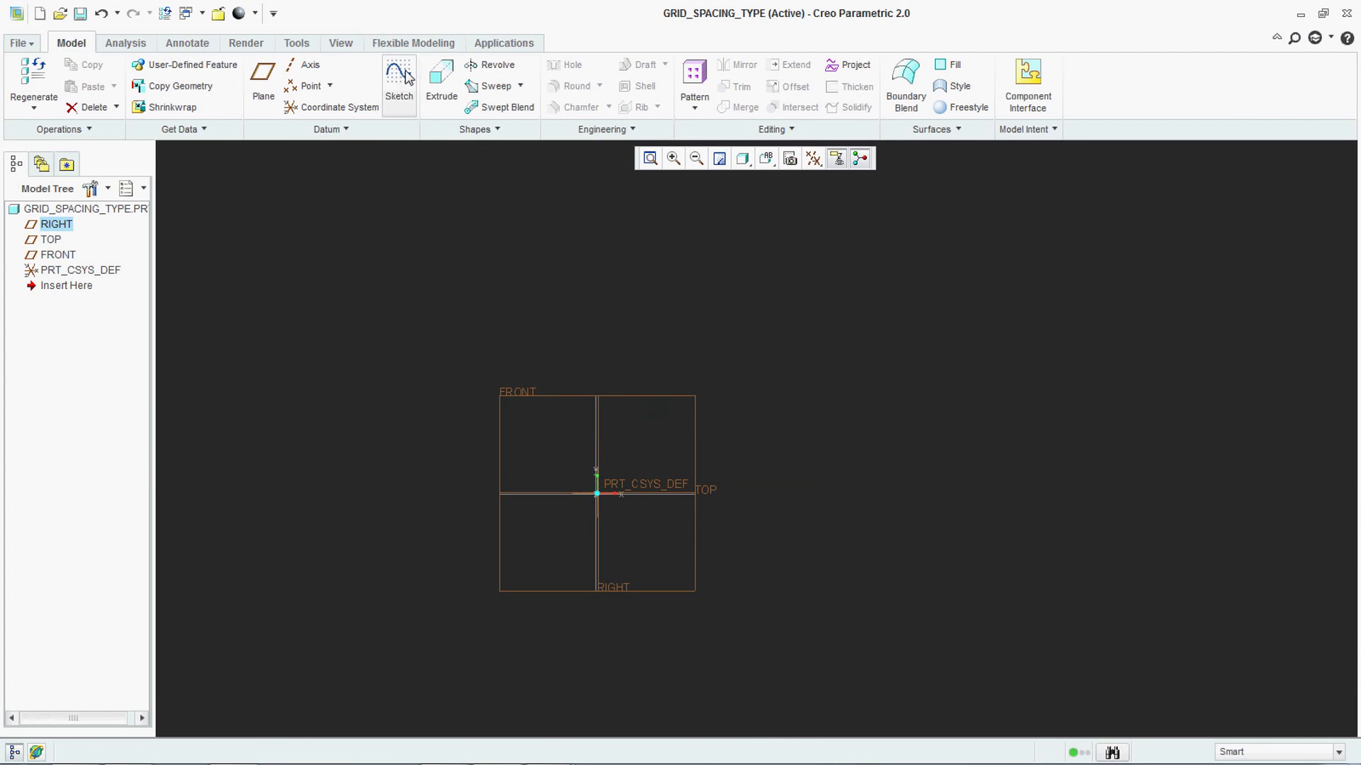
pyautogui.click(520, 395)
pyautogui.click(1280, 348)
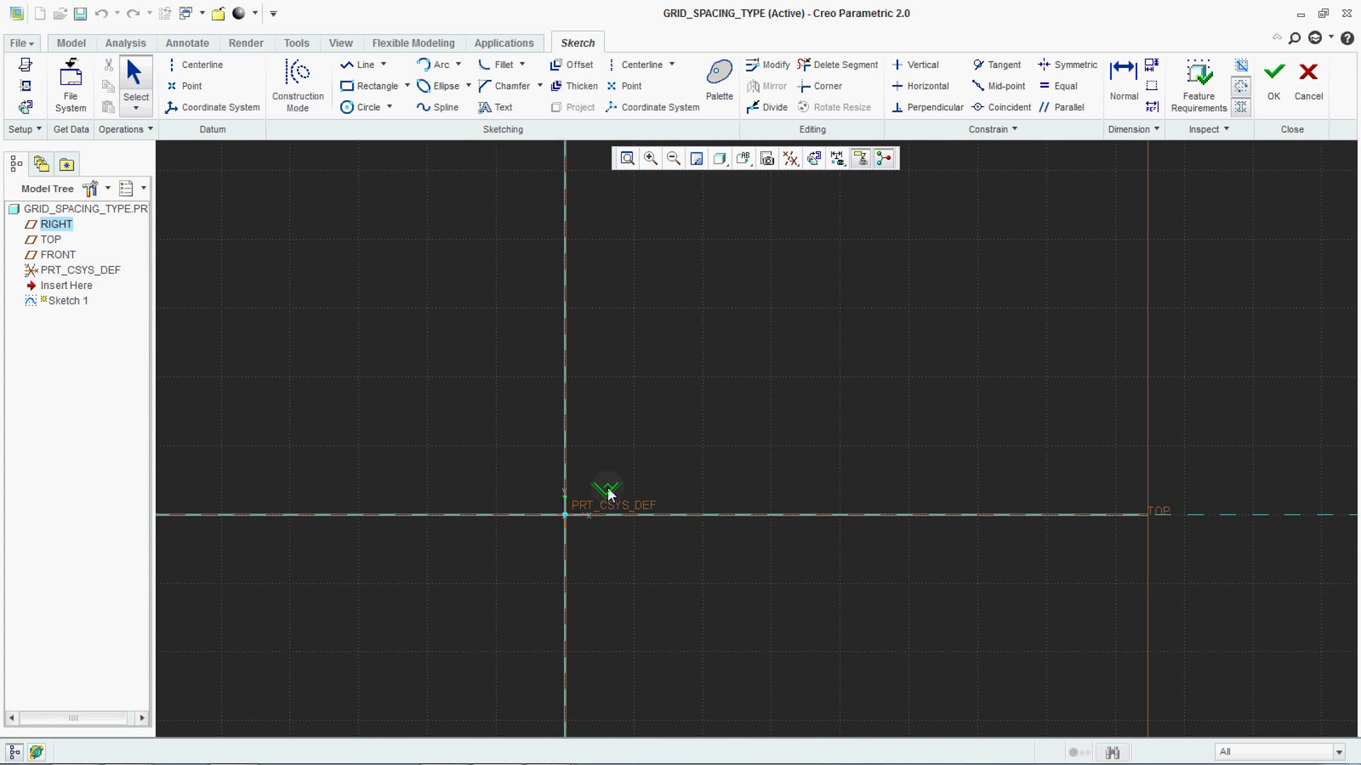
# Step: Draw a short horizontal test line and add its dimensions
pyautogui.press('l')
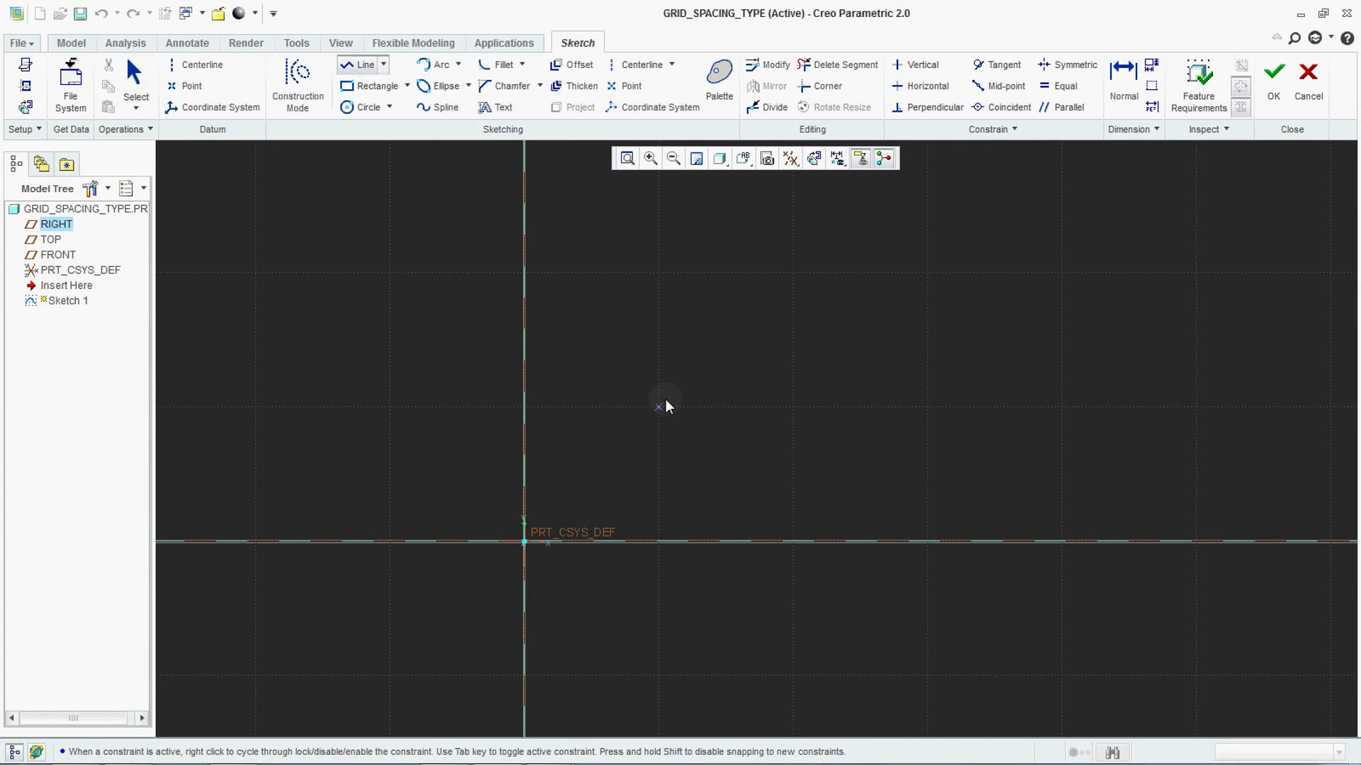
pyautogui.click(800, 417)
pyautogui.middleClick(732, 456)
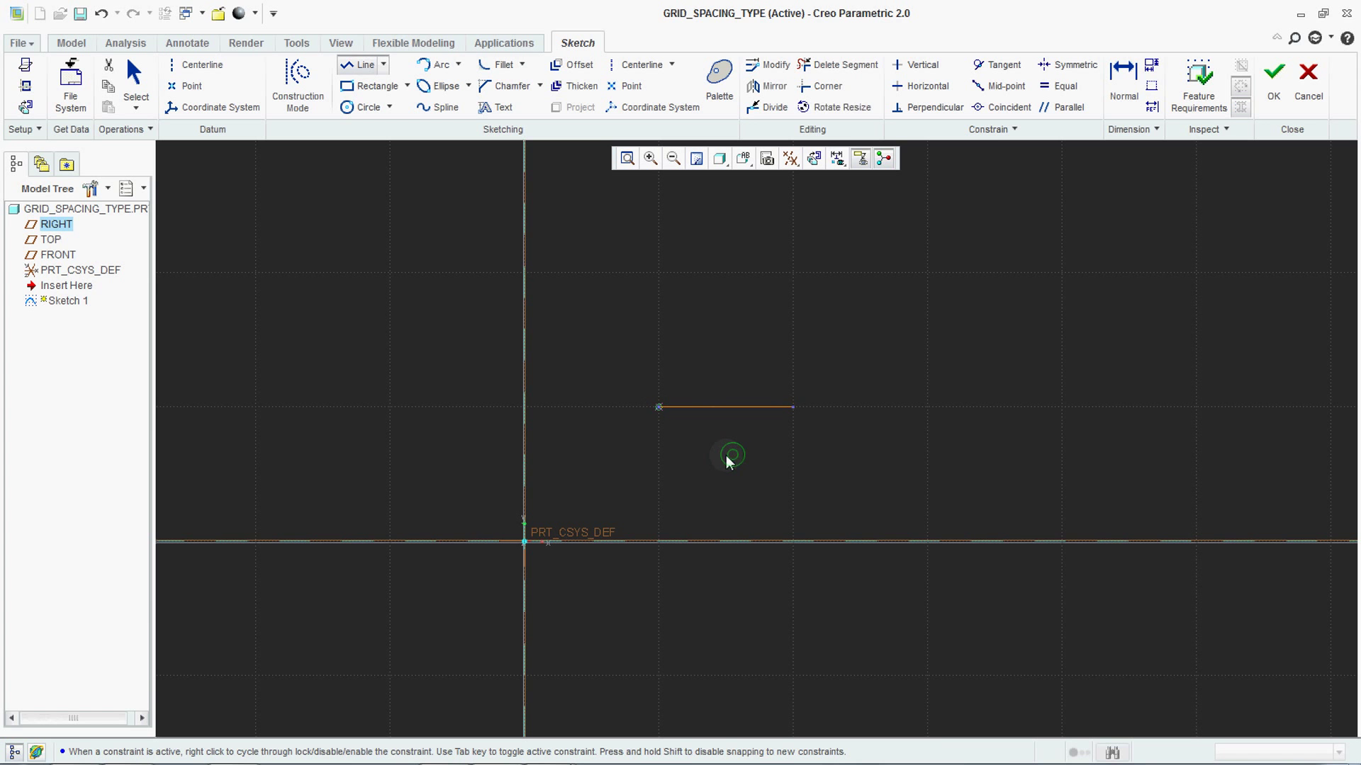
pyautogui.rightClick(726, 456)
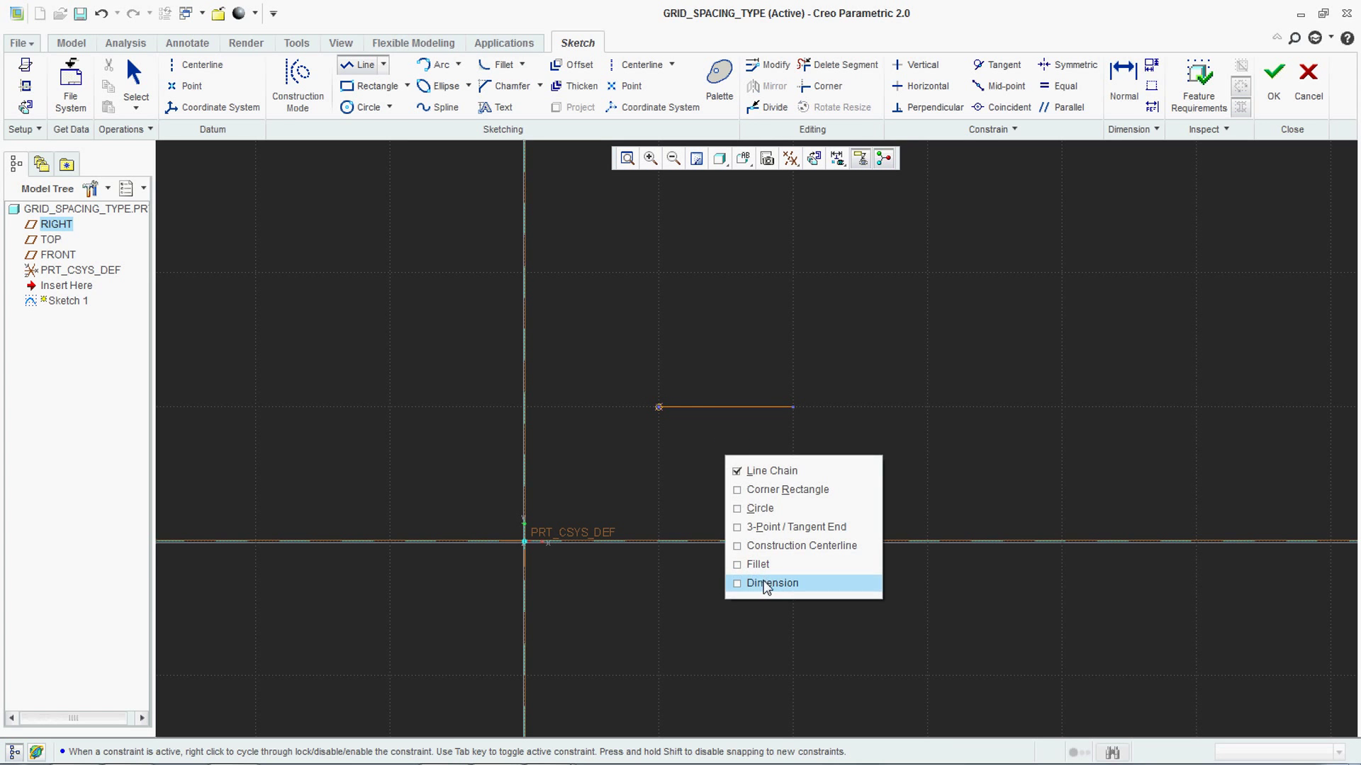
pyautogui.click(767, 583)
pyautogui.middleClick(718, 434)
# Step: Box-select the test line with its dimensions and delete them
pyautogui.scroll(-3, 700, 478)
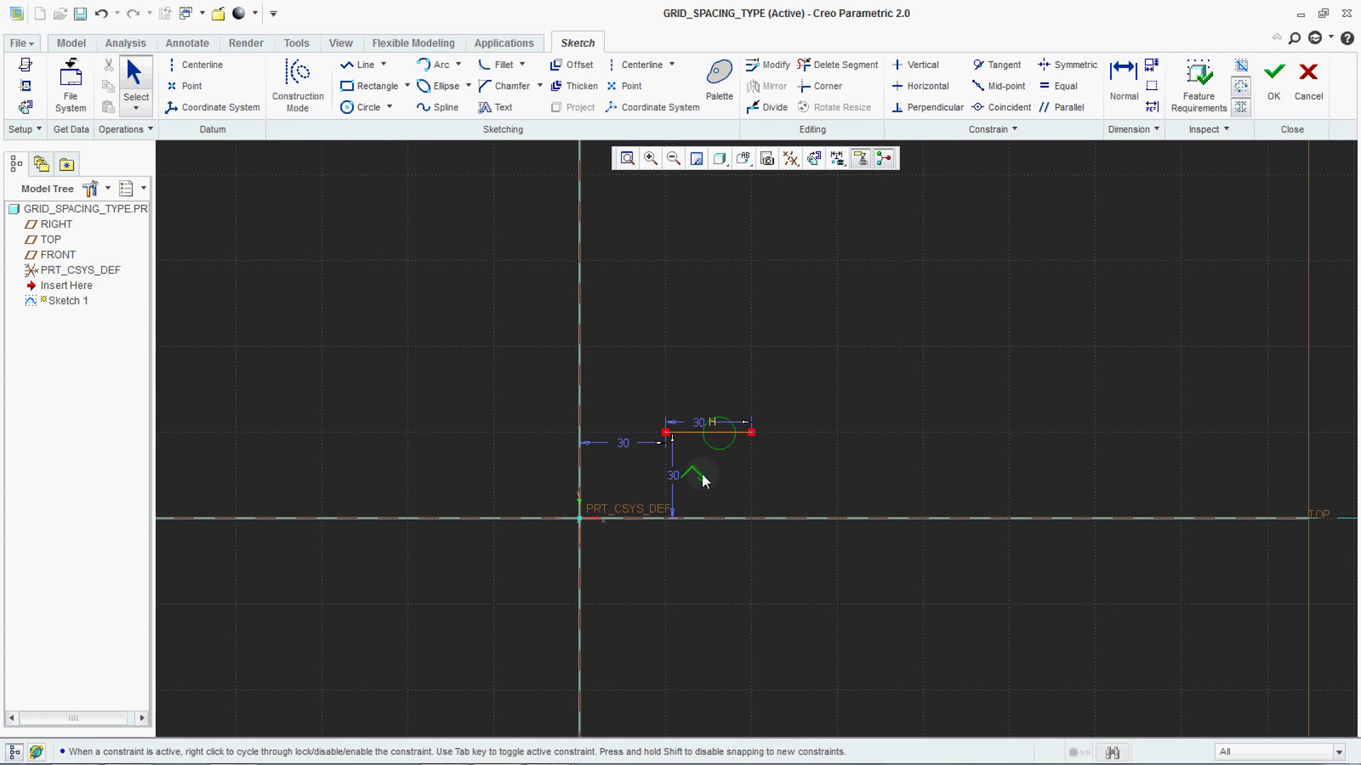
pyautogui.moveTo(703, 480); pyautogui.dragTo(675, 453, button='middle')
pyautogui.scroll(-3, 687, 478)
pyautogui.scroll(1, 687, 479)
pyautogui.scroll(1, 802, 431)
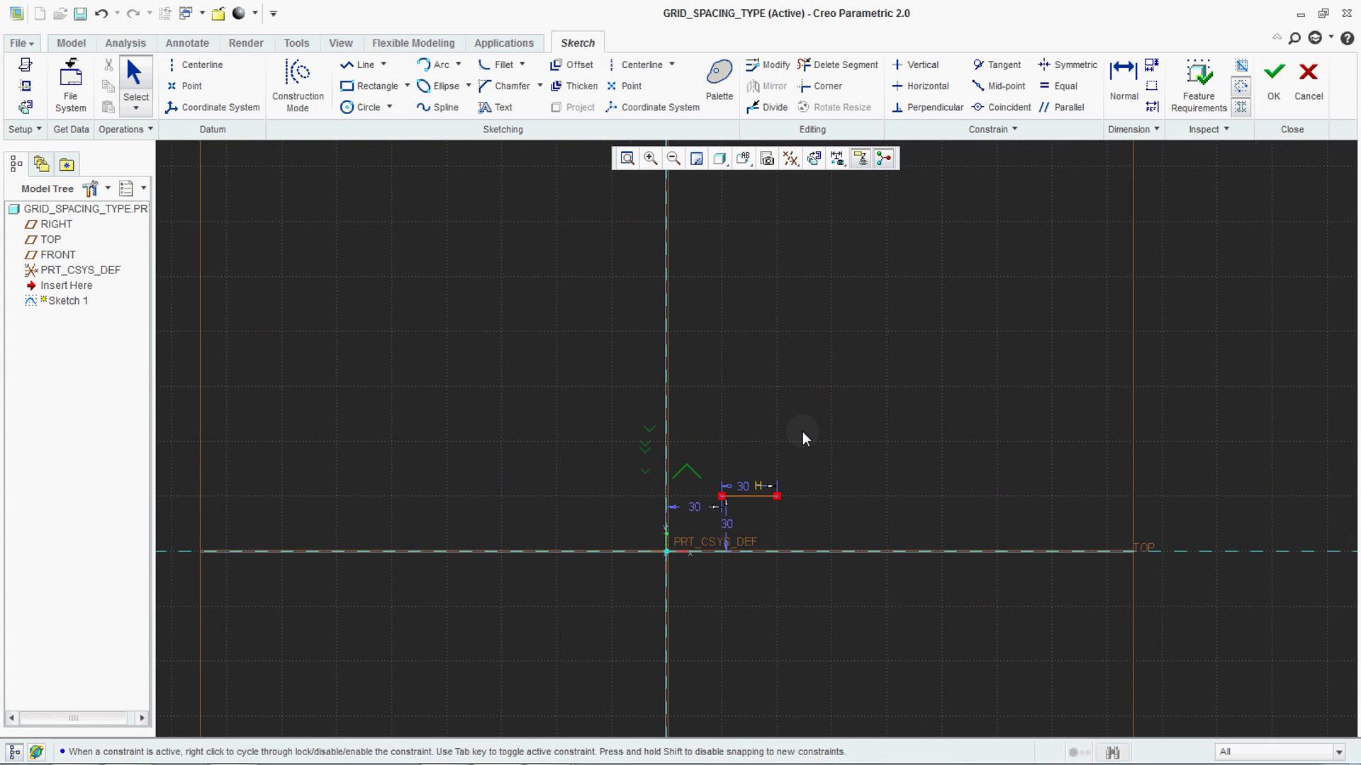
pyautogui.moveTo(833, 417); pyautogui.dragTo(699, 521)
pyautogui.press('Delete')
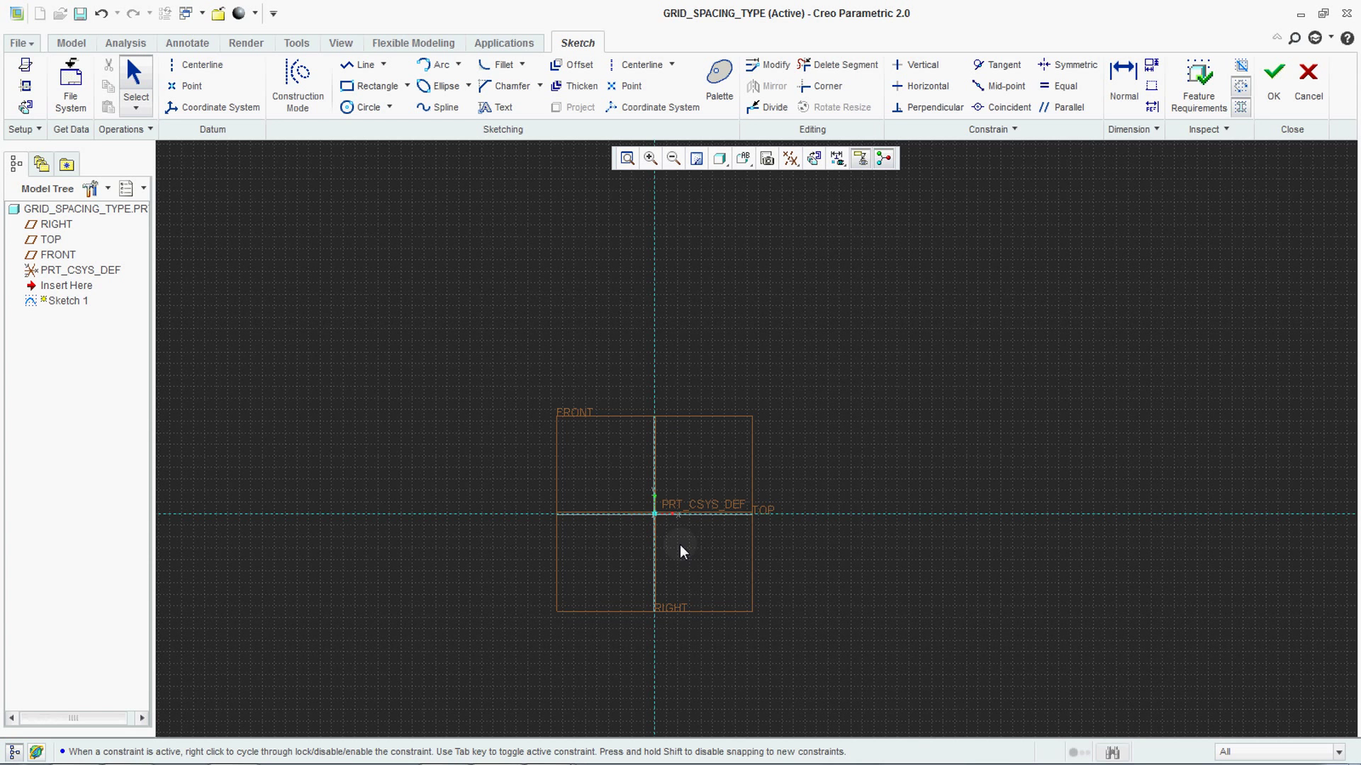
pyautogui.scroll(4, 687, 539)
pyautogui.scroll(-2, 684, 425)
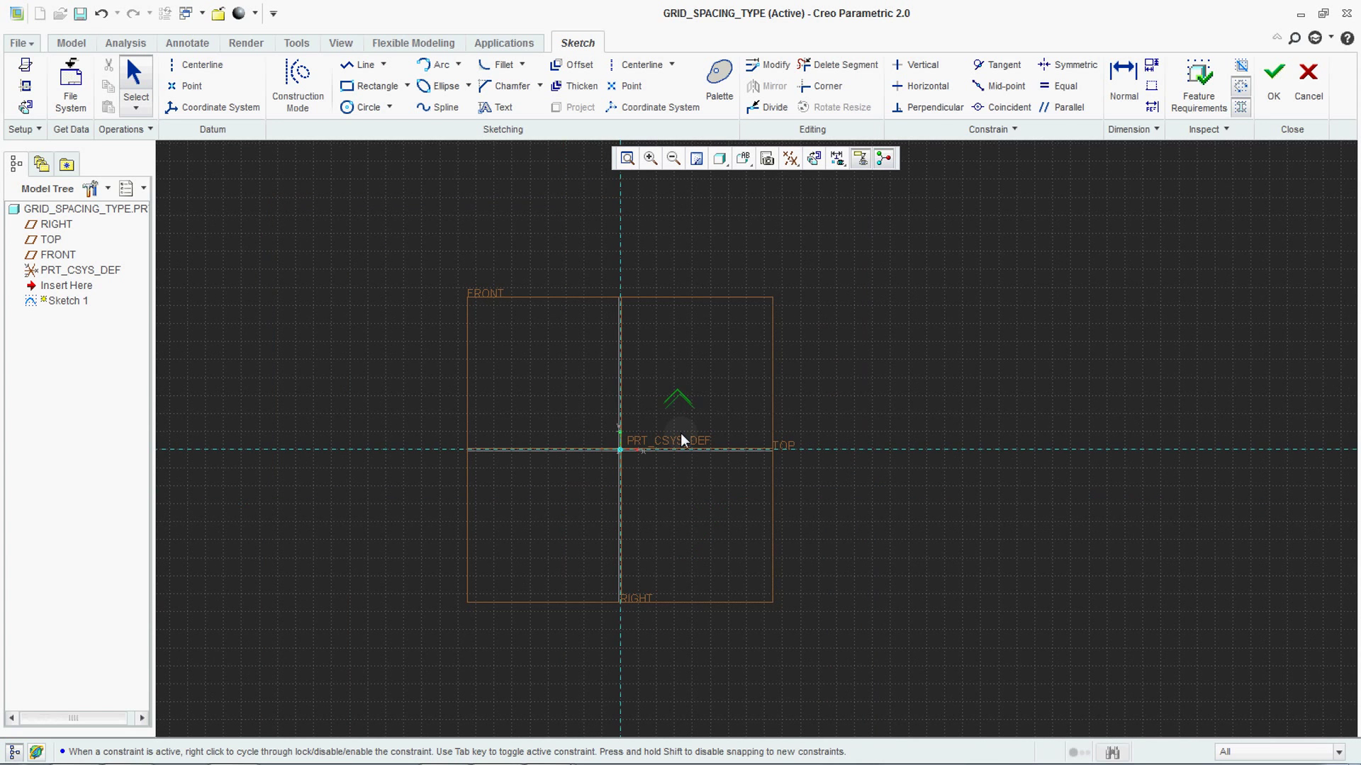
pyautogui.scroll(1, 680, 443)
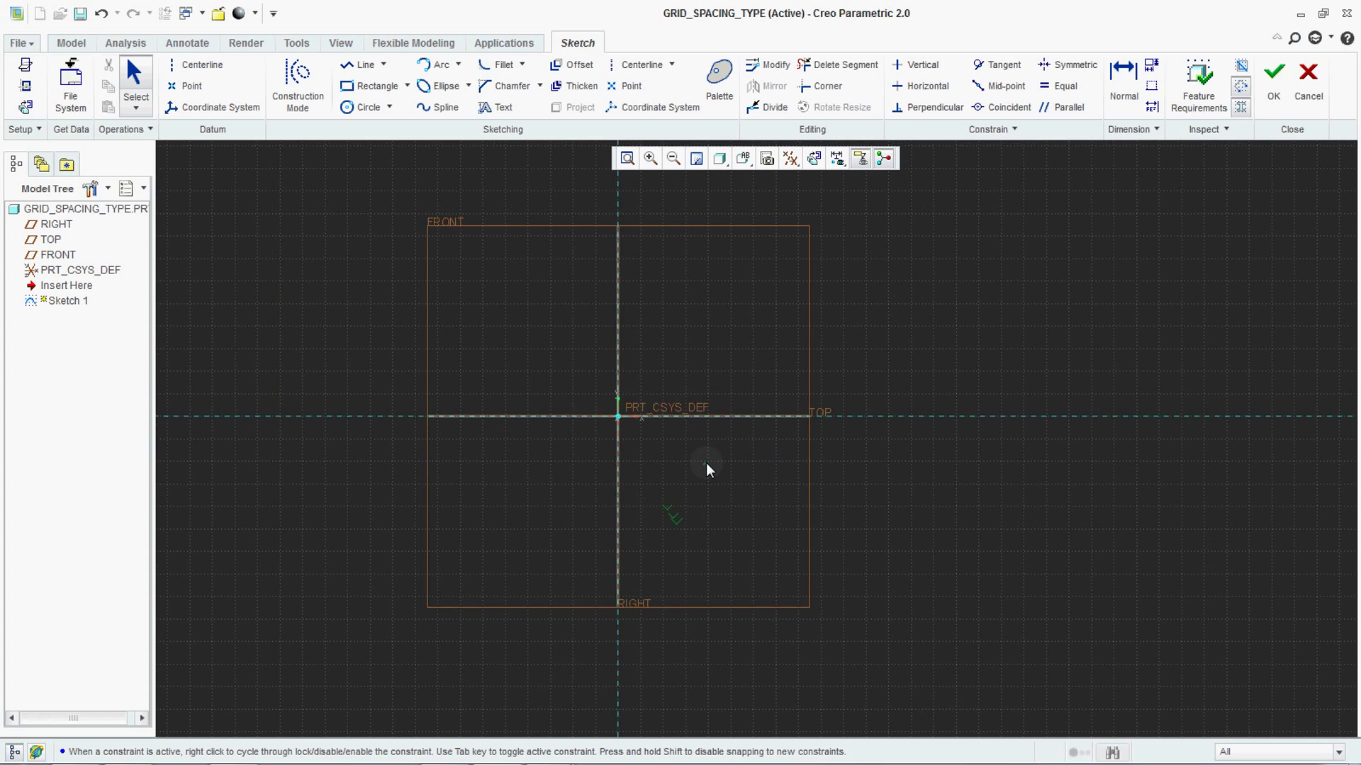
pyautogui.scroll(-4, 702, 464)
pyautogui.scroll(2, 692, 471)
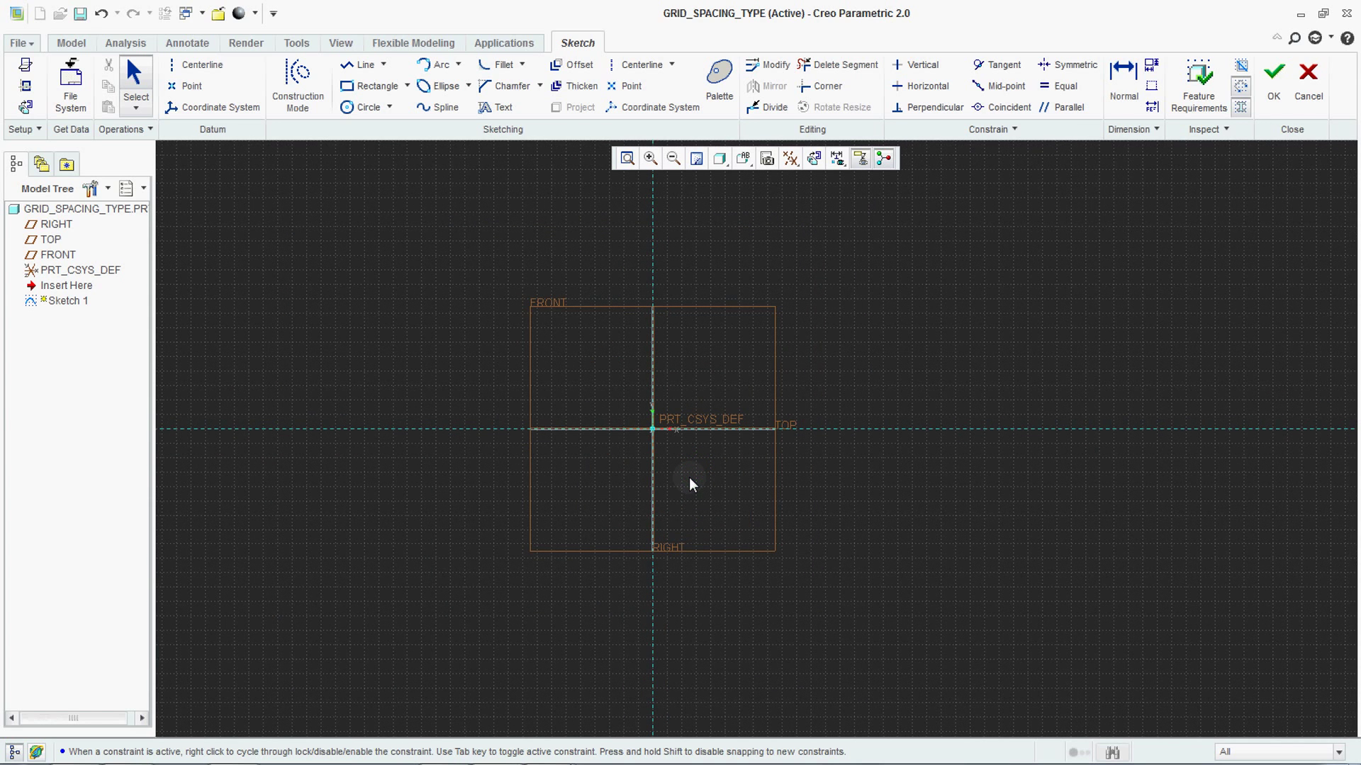